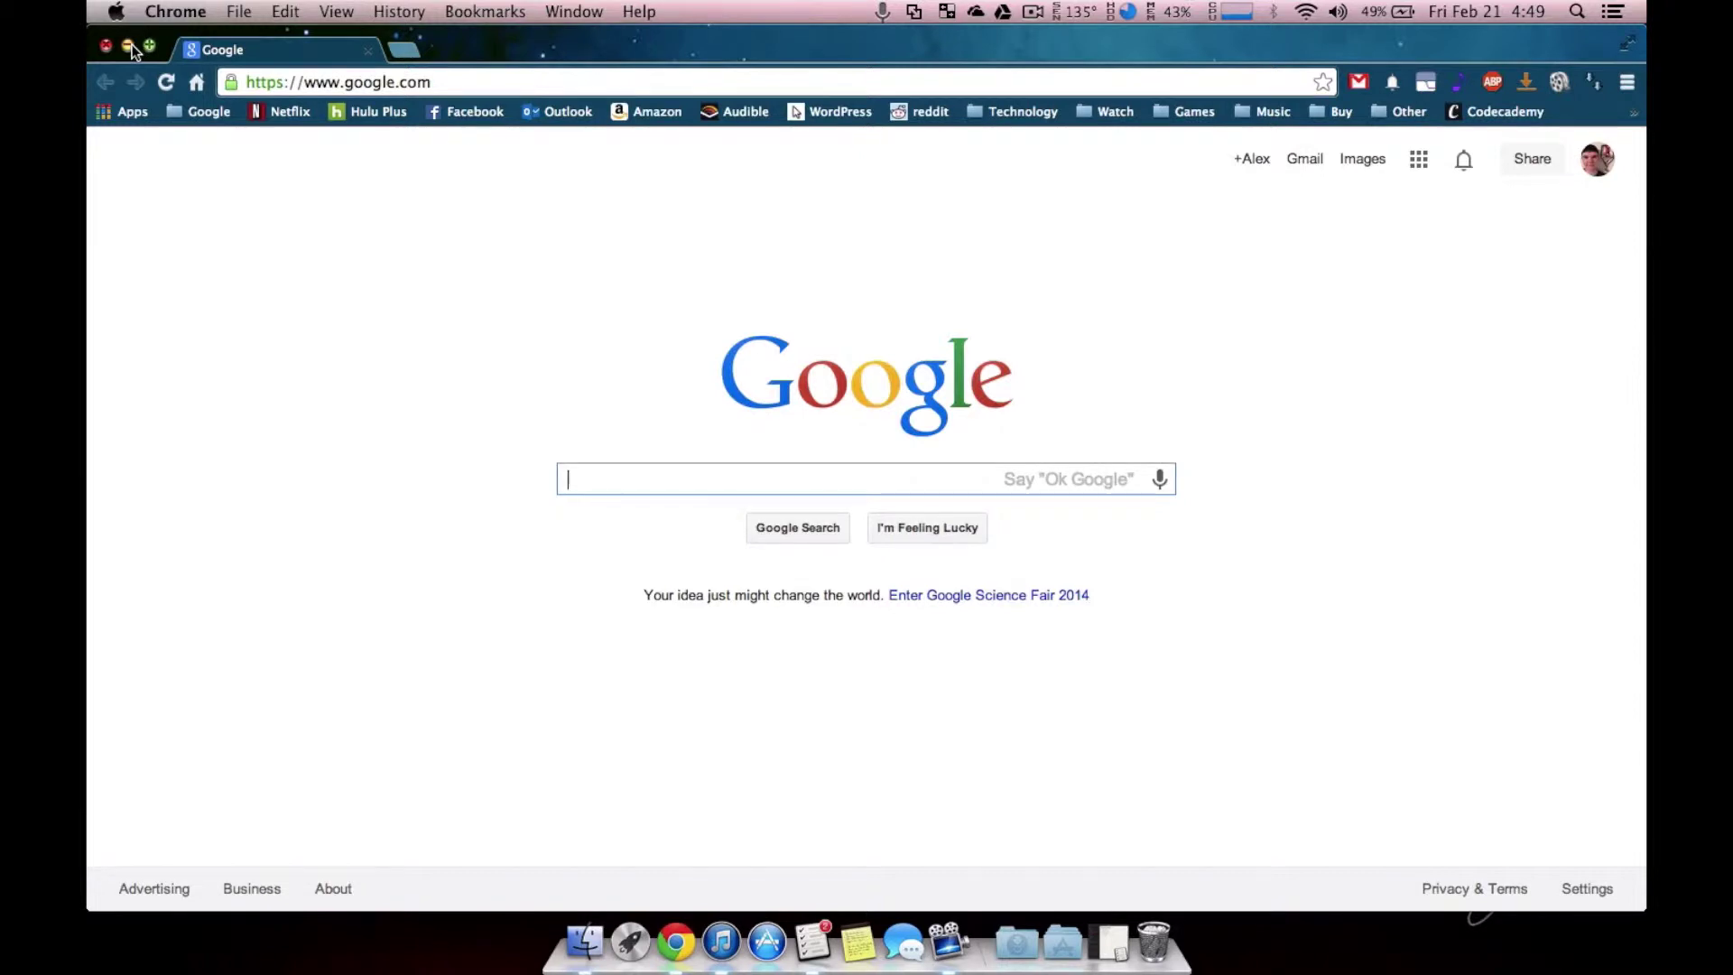
- Minimize Chrome and view the General Settings snap positions, reading and dismissing the Spaces advice
{"action": "left_click", "coordinate": [130, 45]}
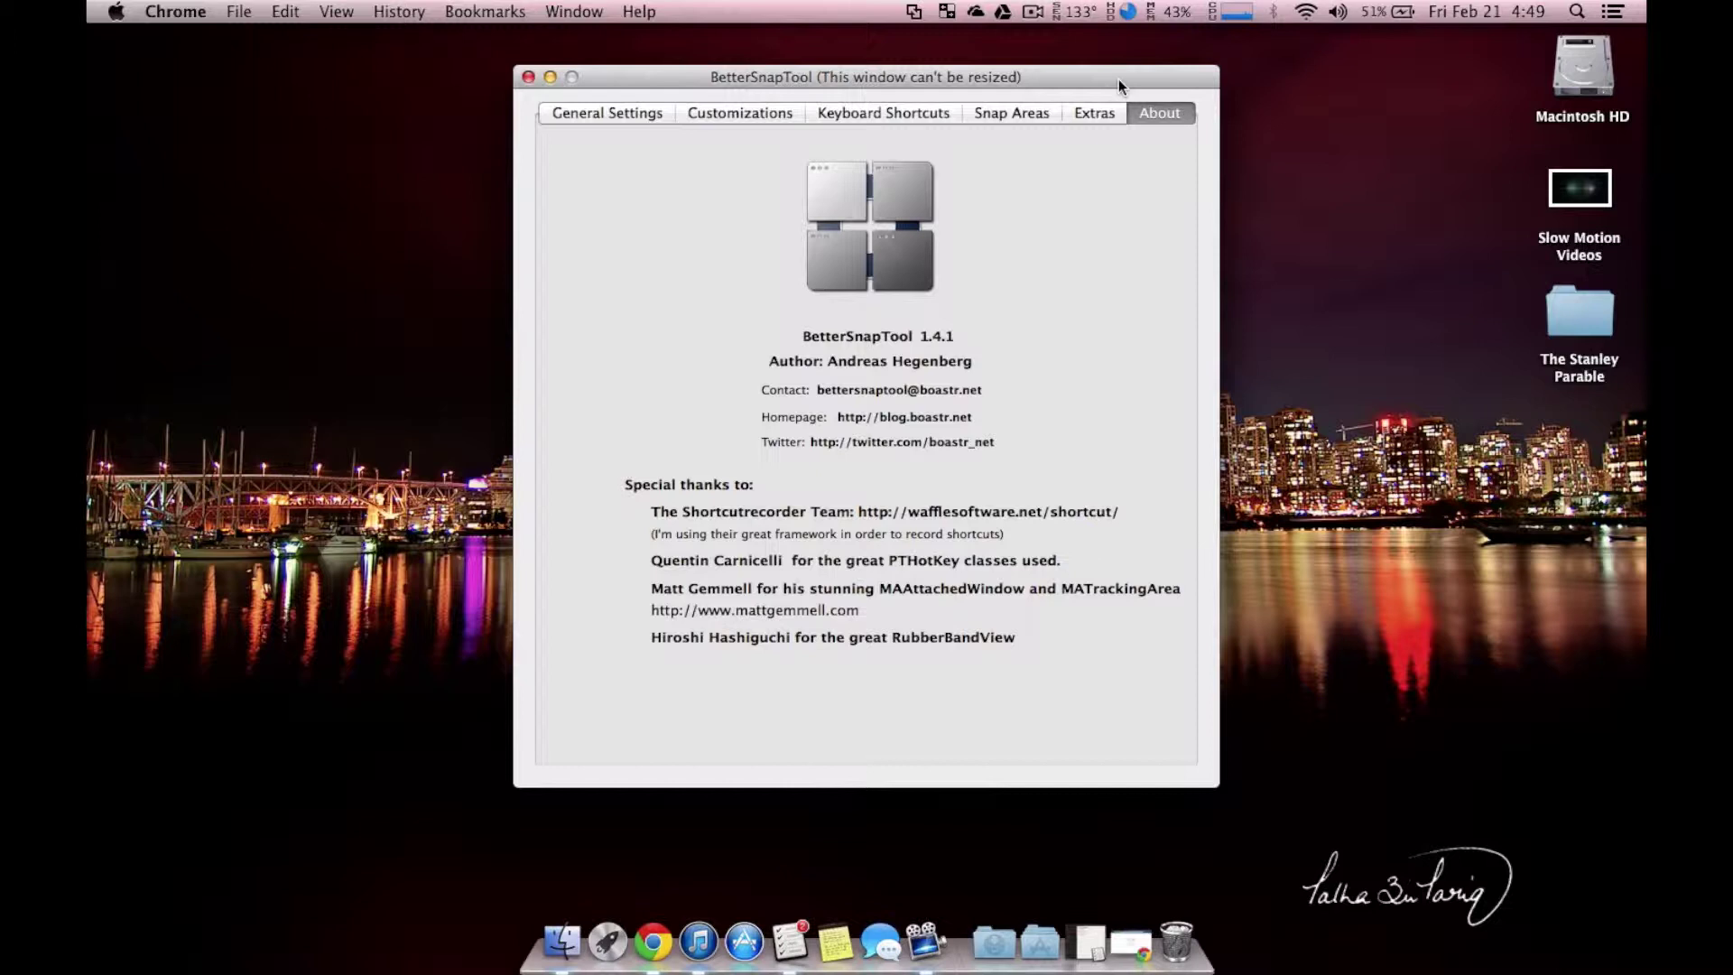
{"action": "left_click", "coordinate": [600, 116]}
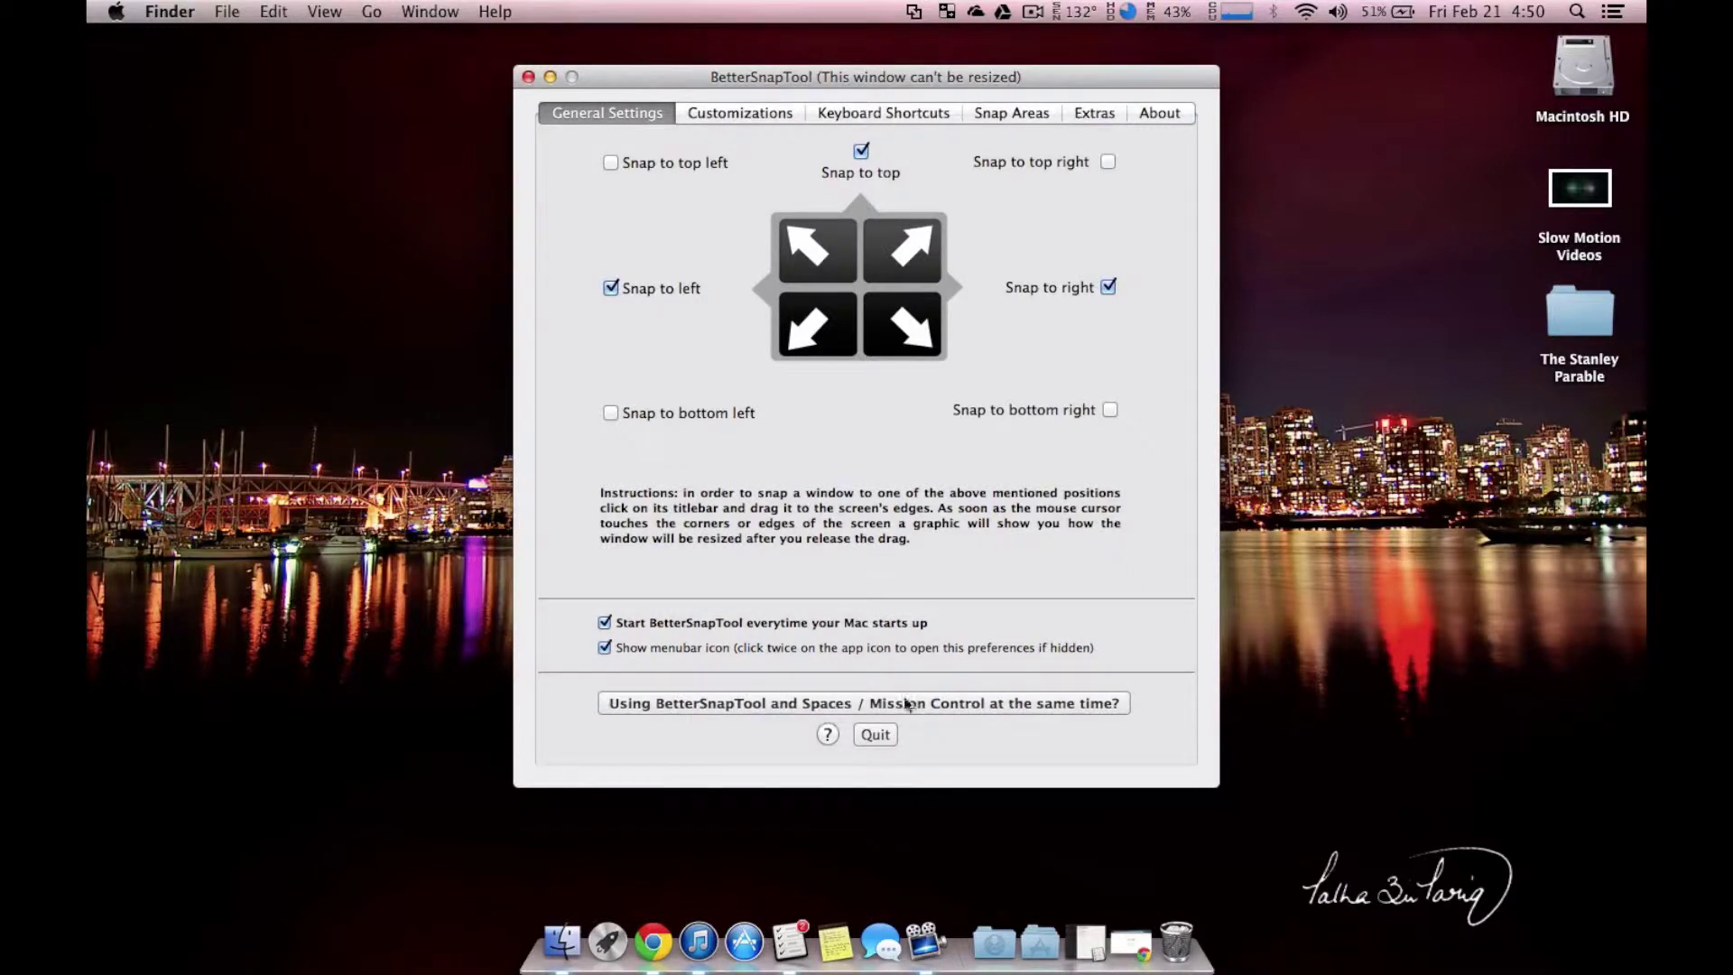
{"action": "left_click", "coordinate": [1018, 705]}
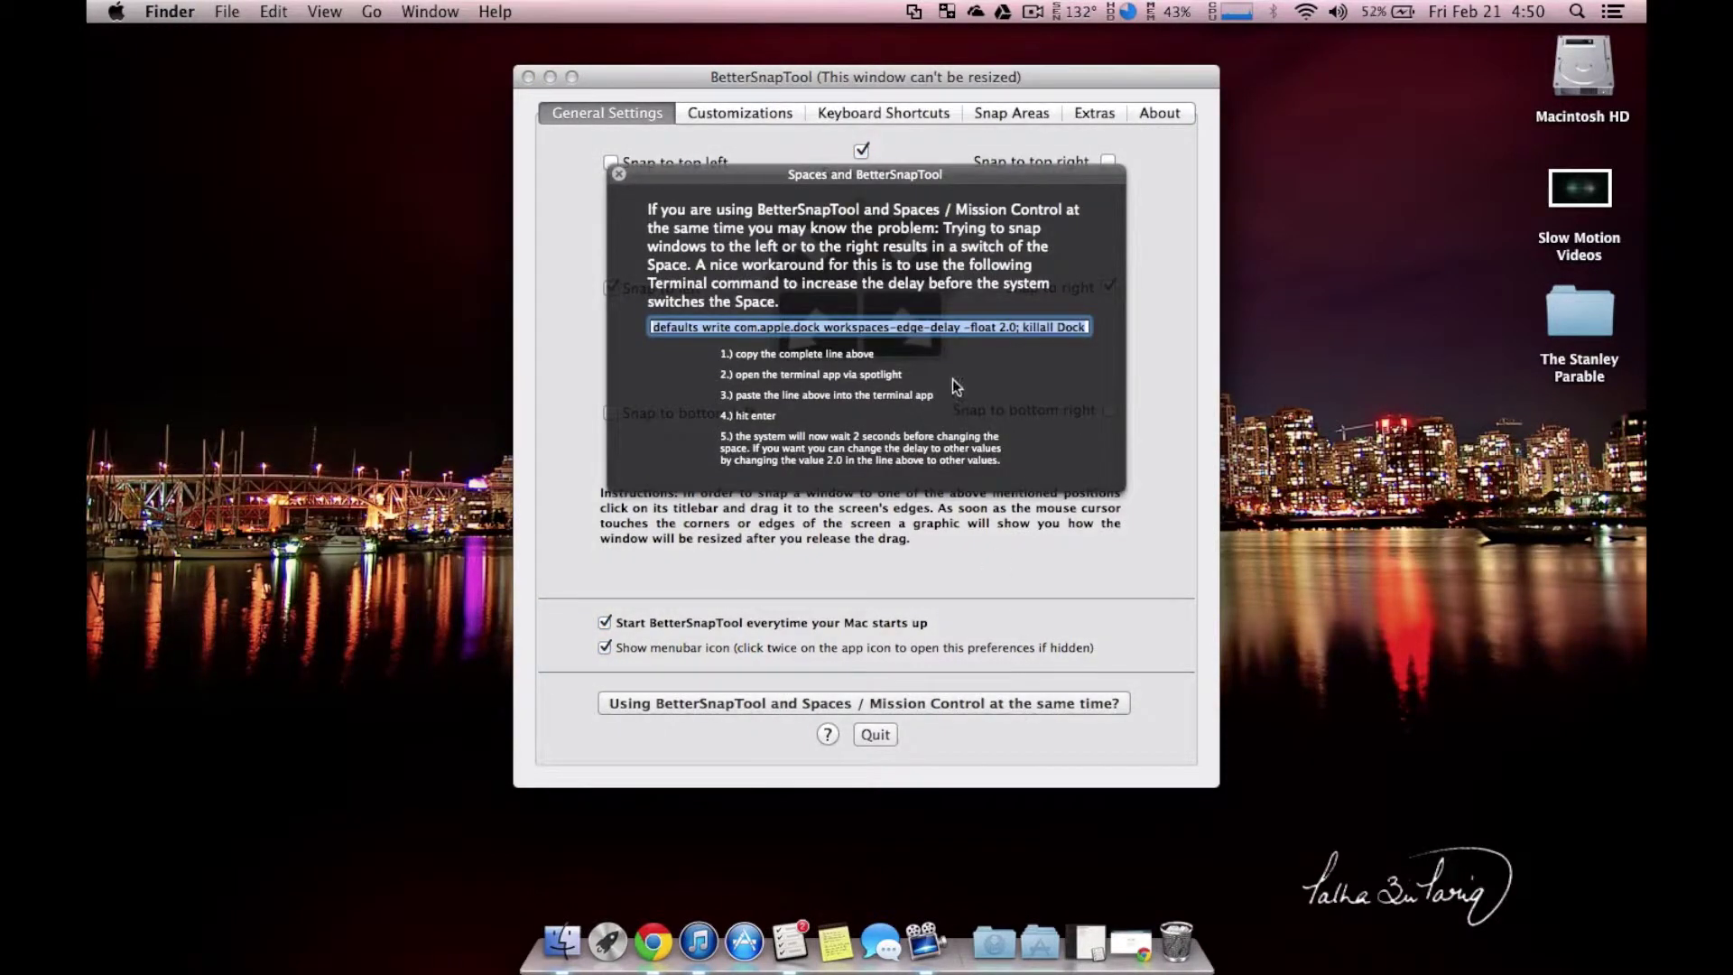
{"action": "left_click", "coordinate": [620, 175]}
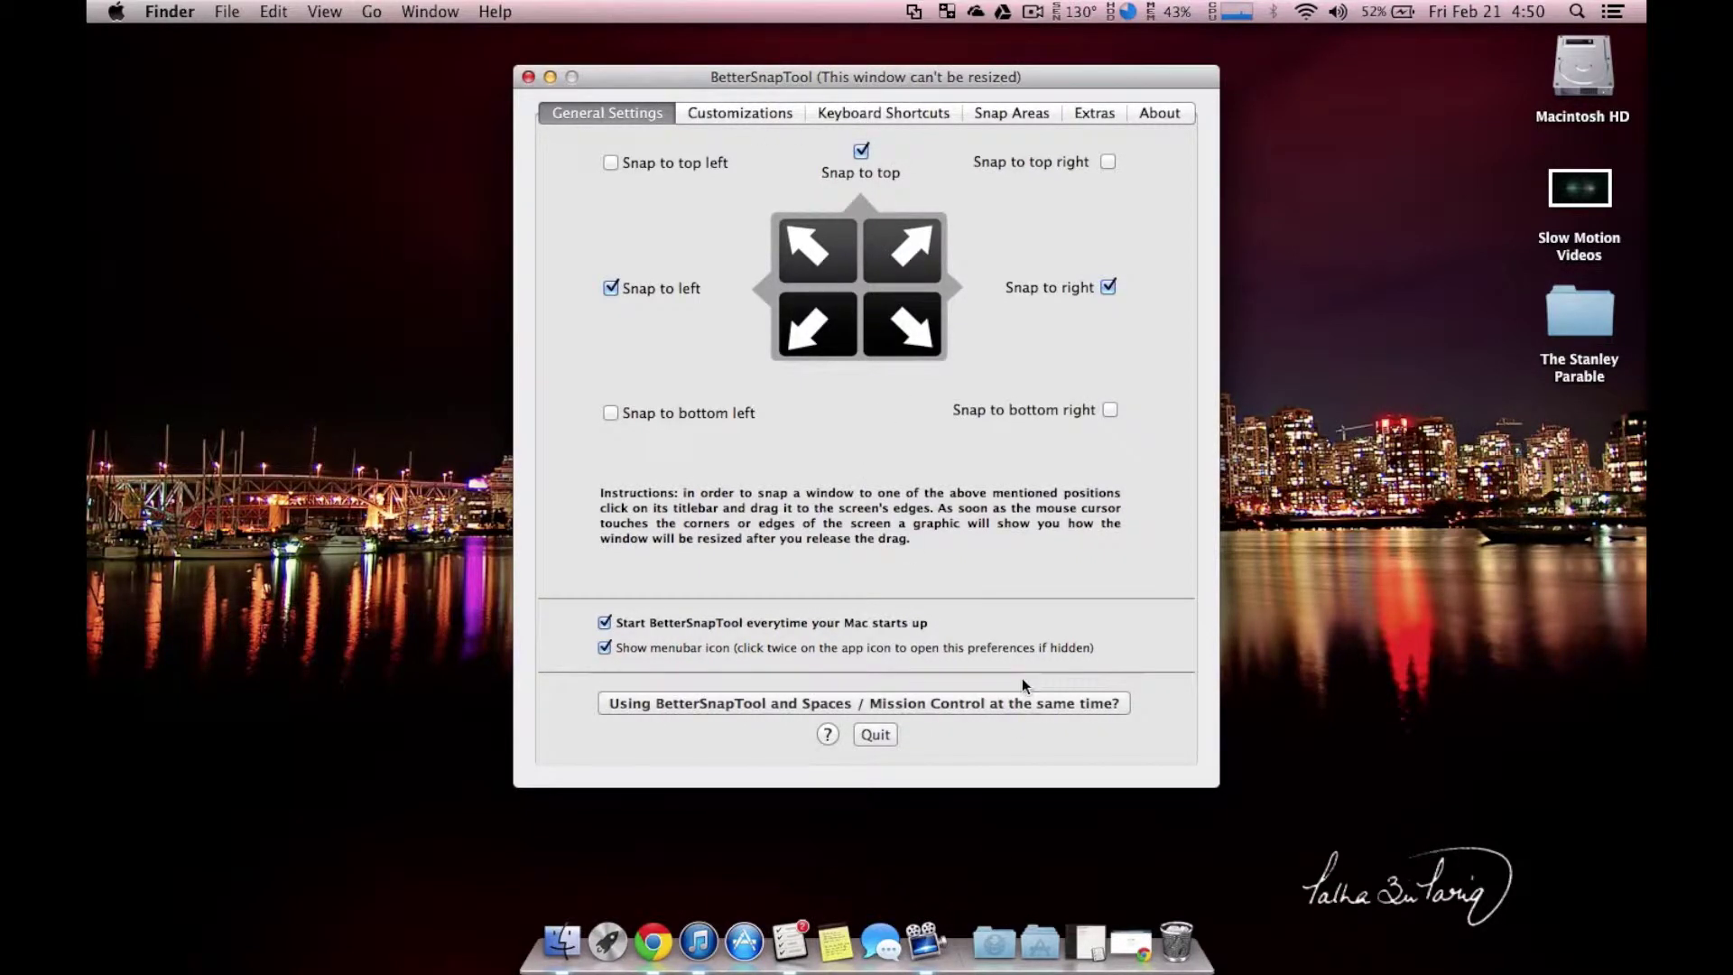
- Show the Customizations settings, then restore Chrome, drag it around to demo snapping, and minimize it again
{"action": "left_click", "coordinate": [744, 112]}
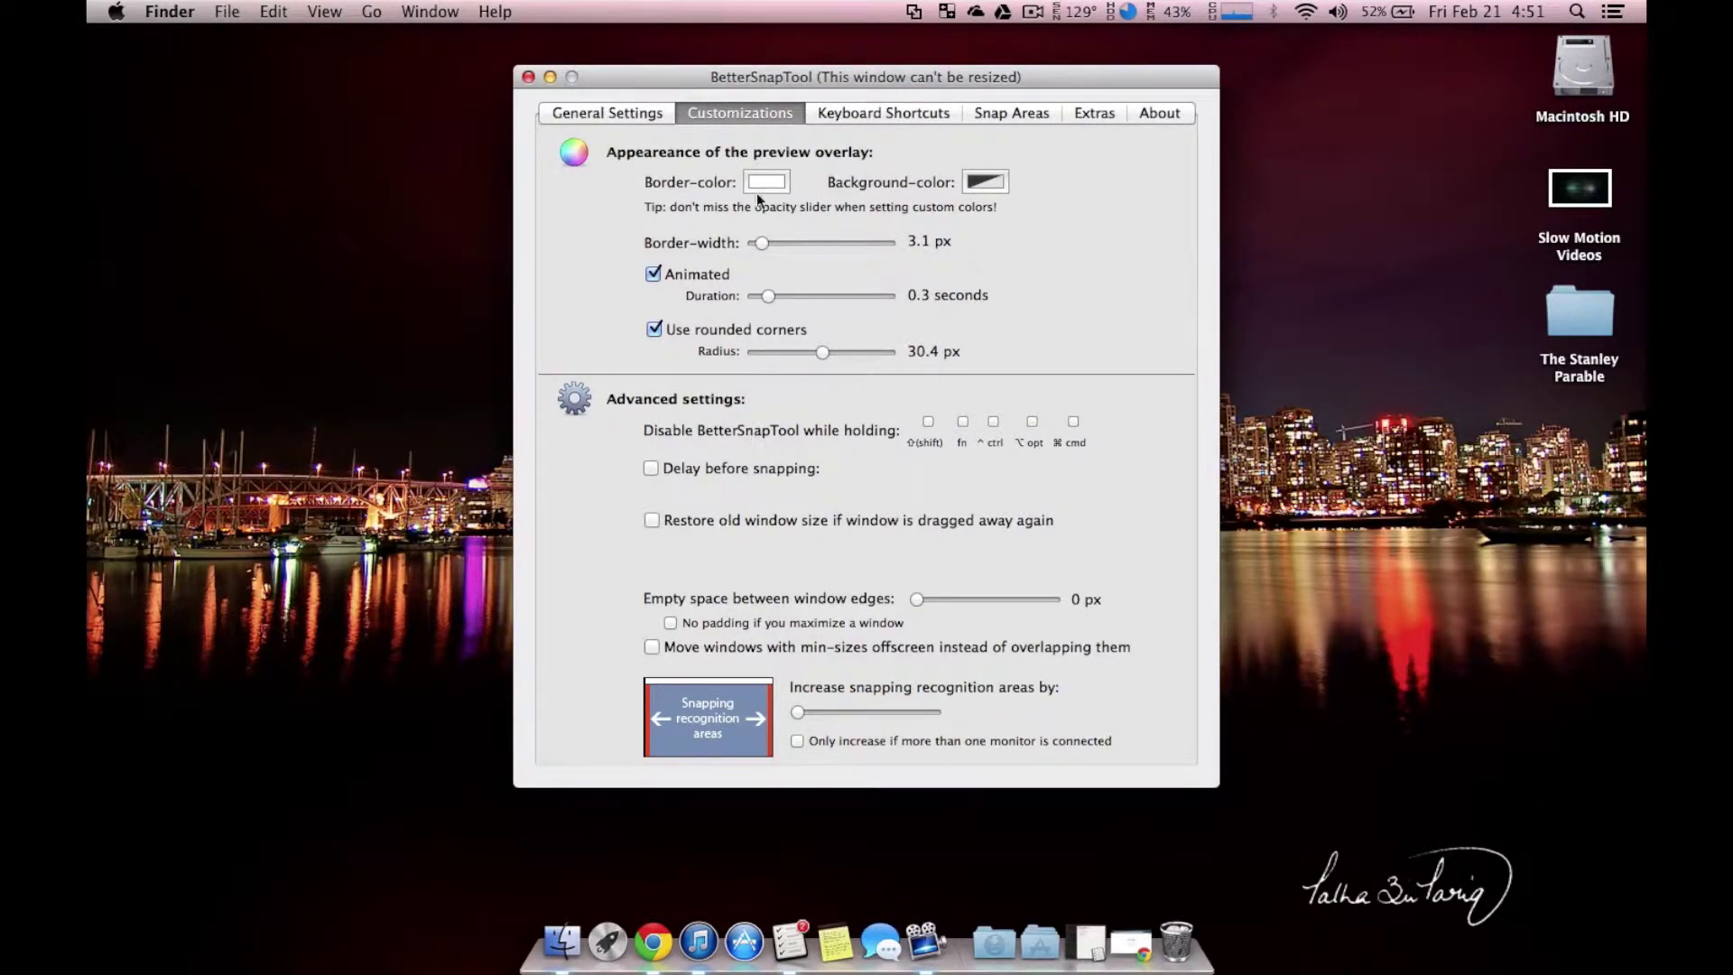
{"action": "left_click", "coordinate": [1128, 944]}
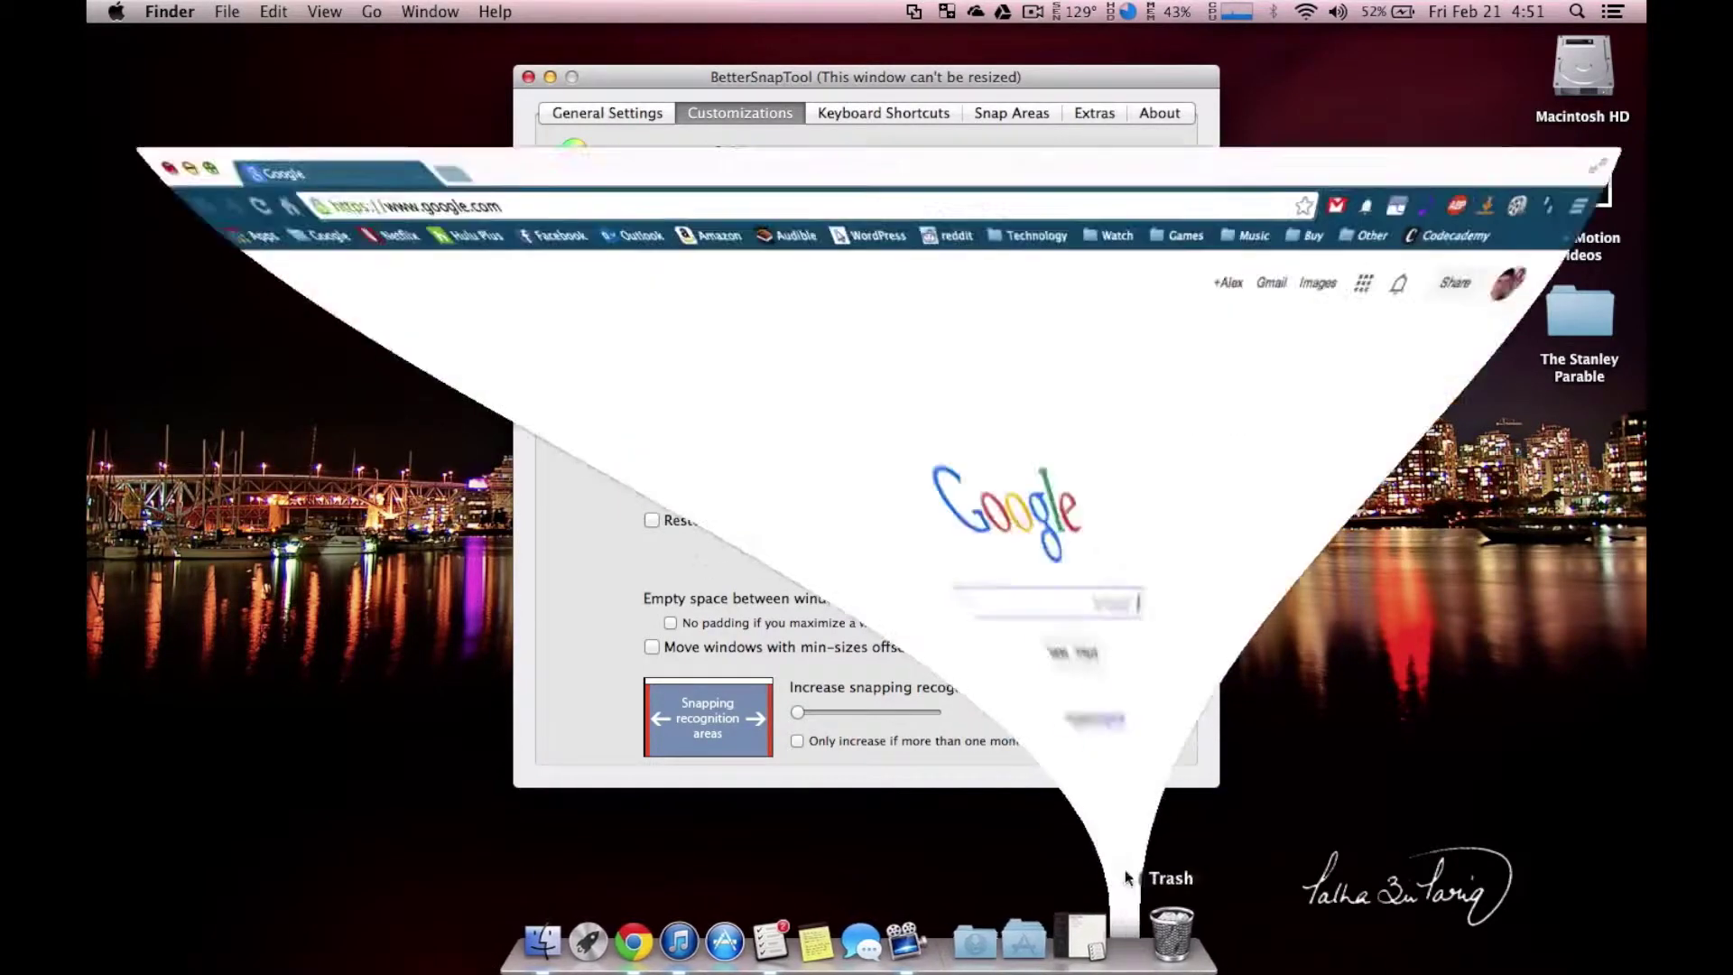
{"action": "left_click_drag", "start_coordinate": [940, 46], "coordinate": [880, 3]}
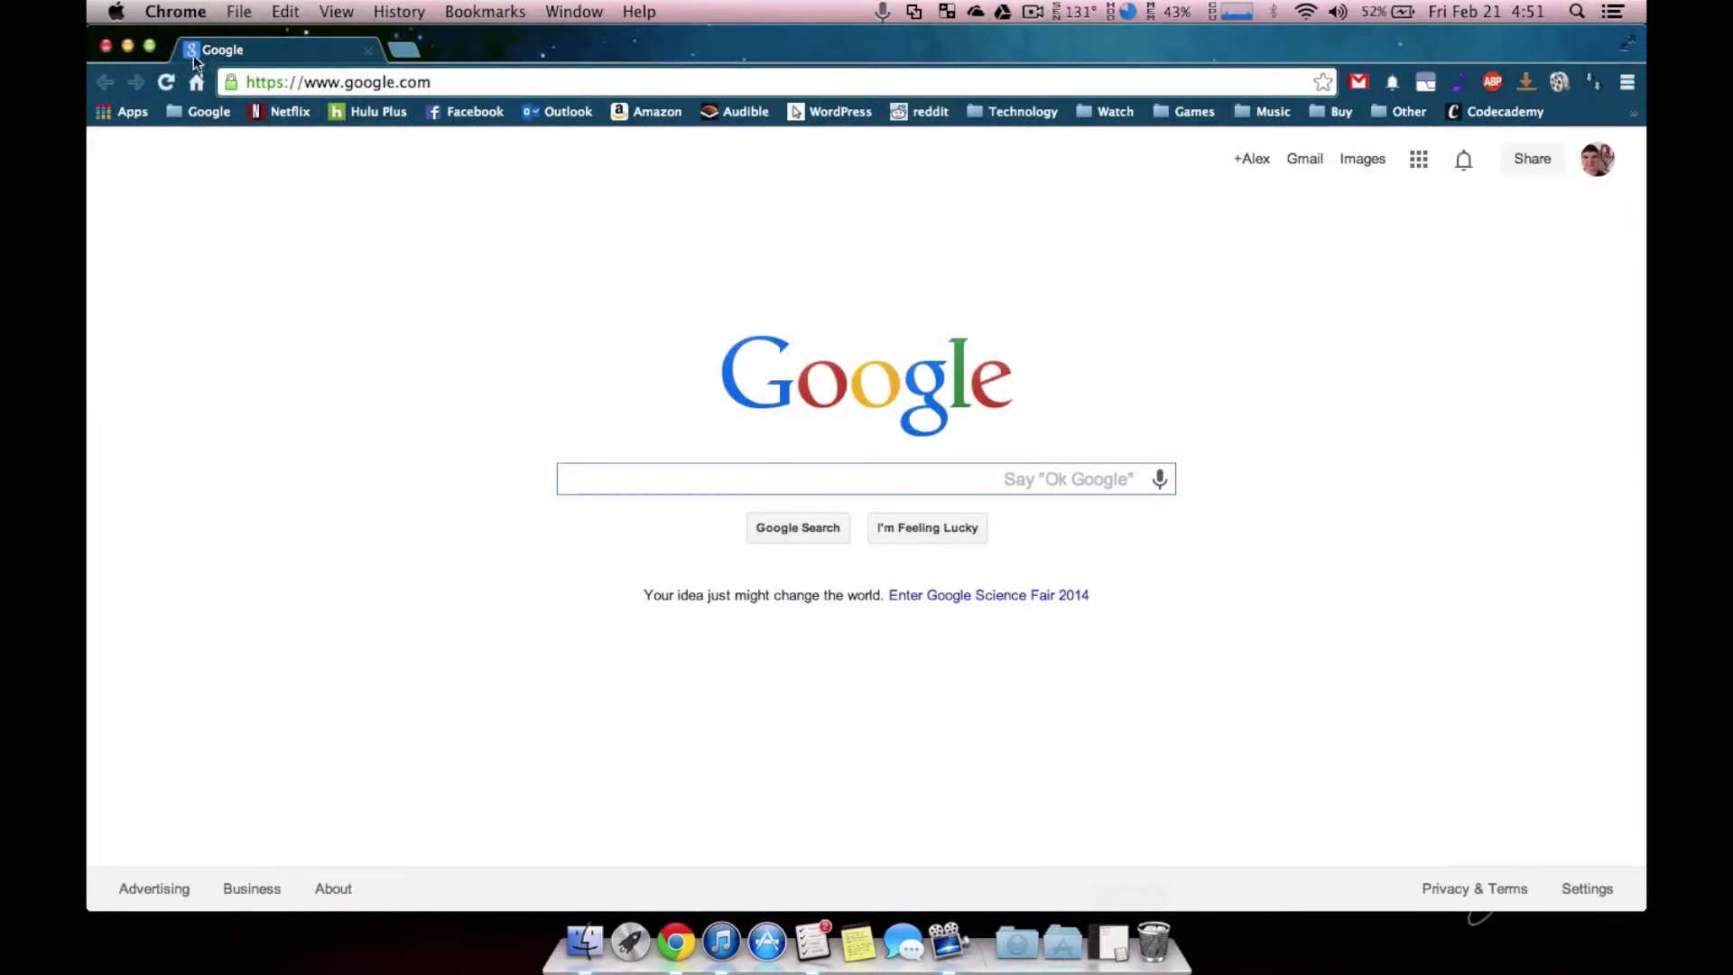
{"action": "left_click", "coordinate": [126, 47]}
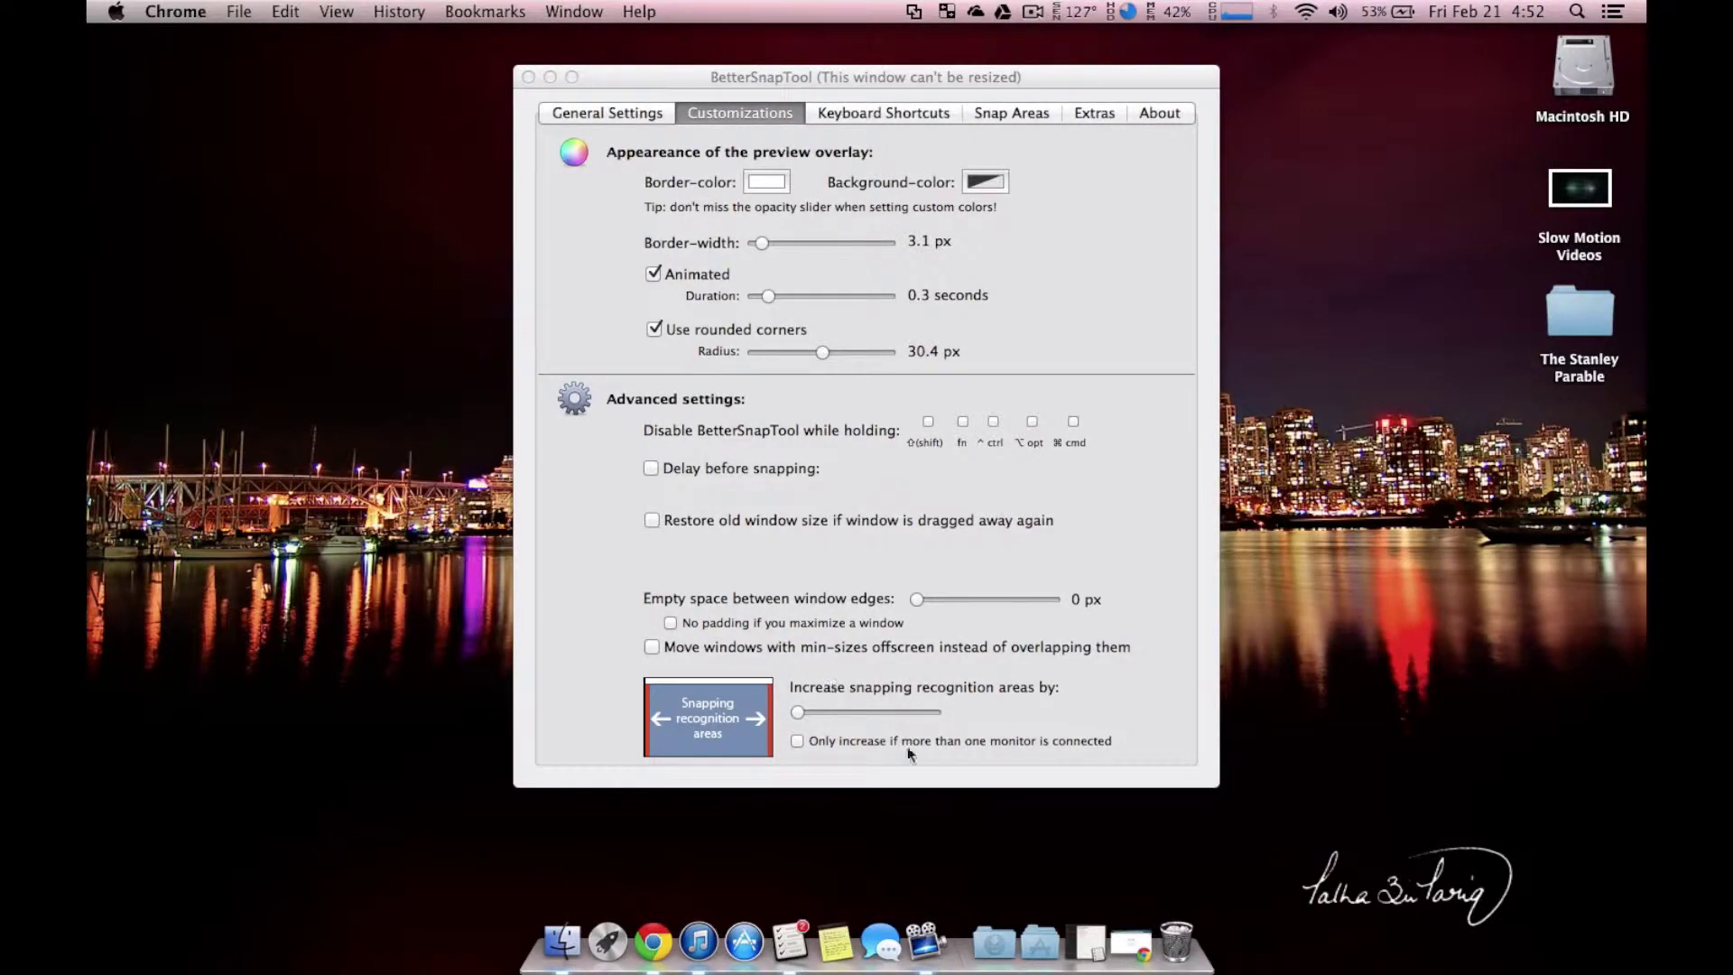
- Switch the preferences to the About page showing version 1.4.1
{"action": "left_click", "coordinate": [1159, 112]}
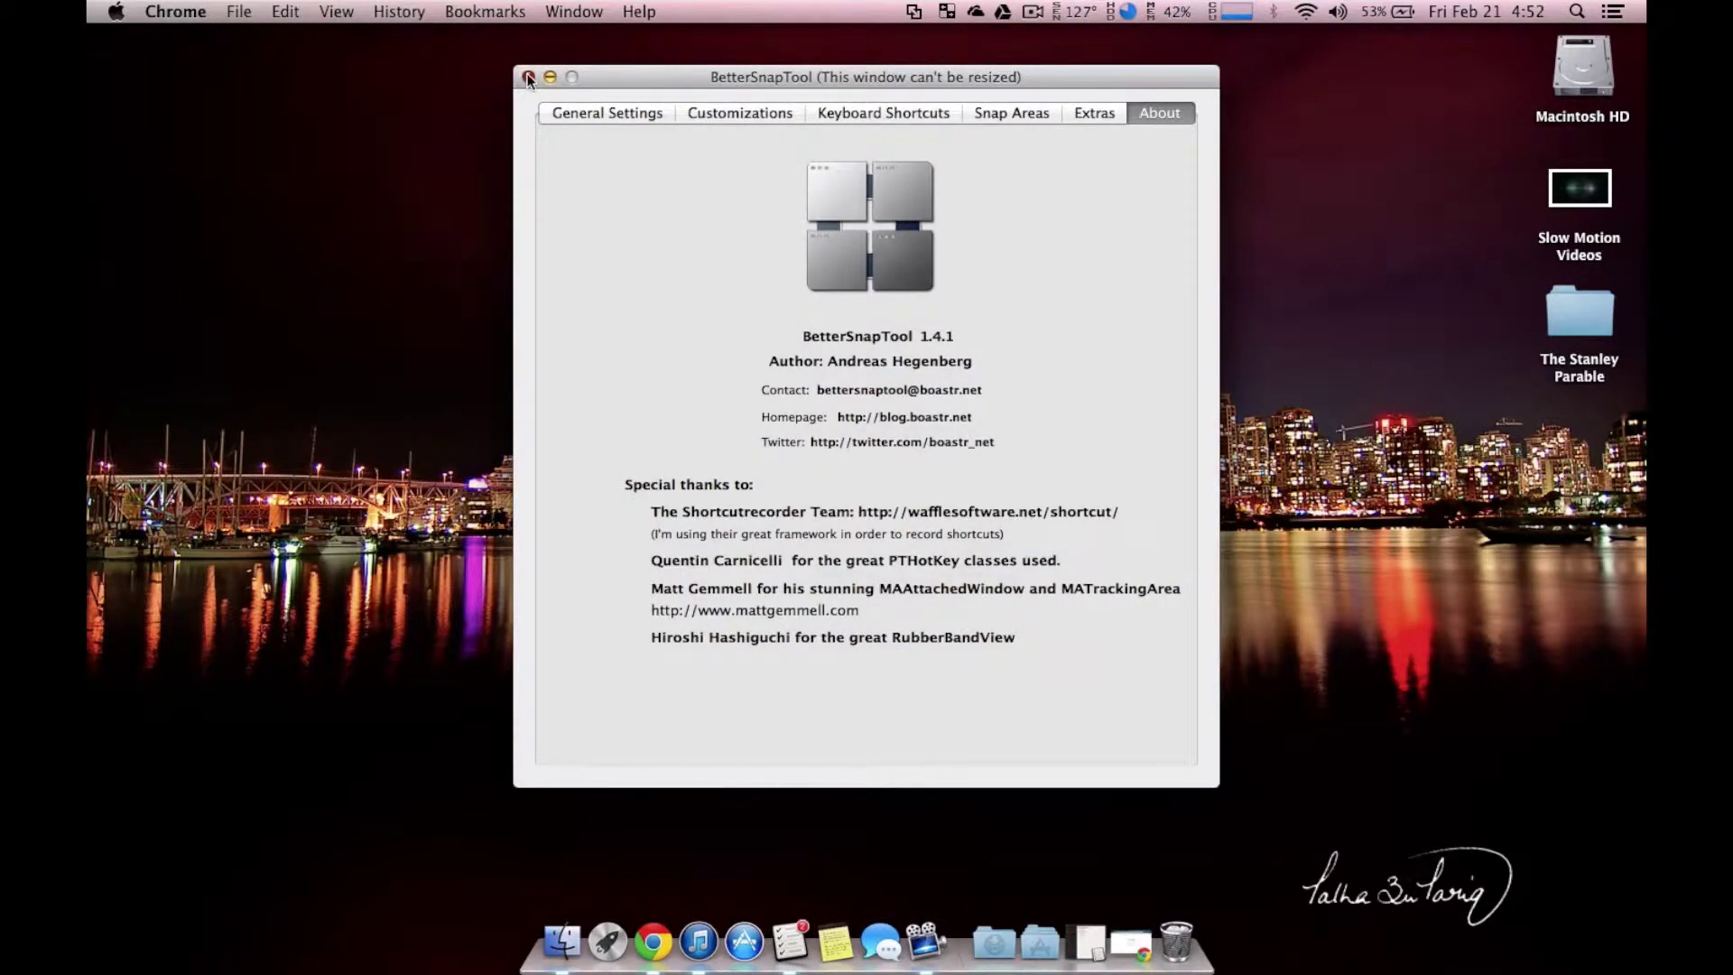
- Close the BetterSnapTool preferences, restore Chrome from the Dock and shrink its window
{"action": "left_click", "coordinate": [528, 77]}
{"action": "left_click", "coordinate": [1131, 944]}
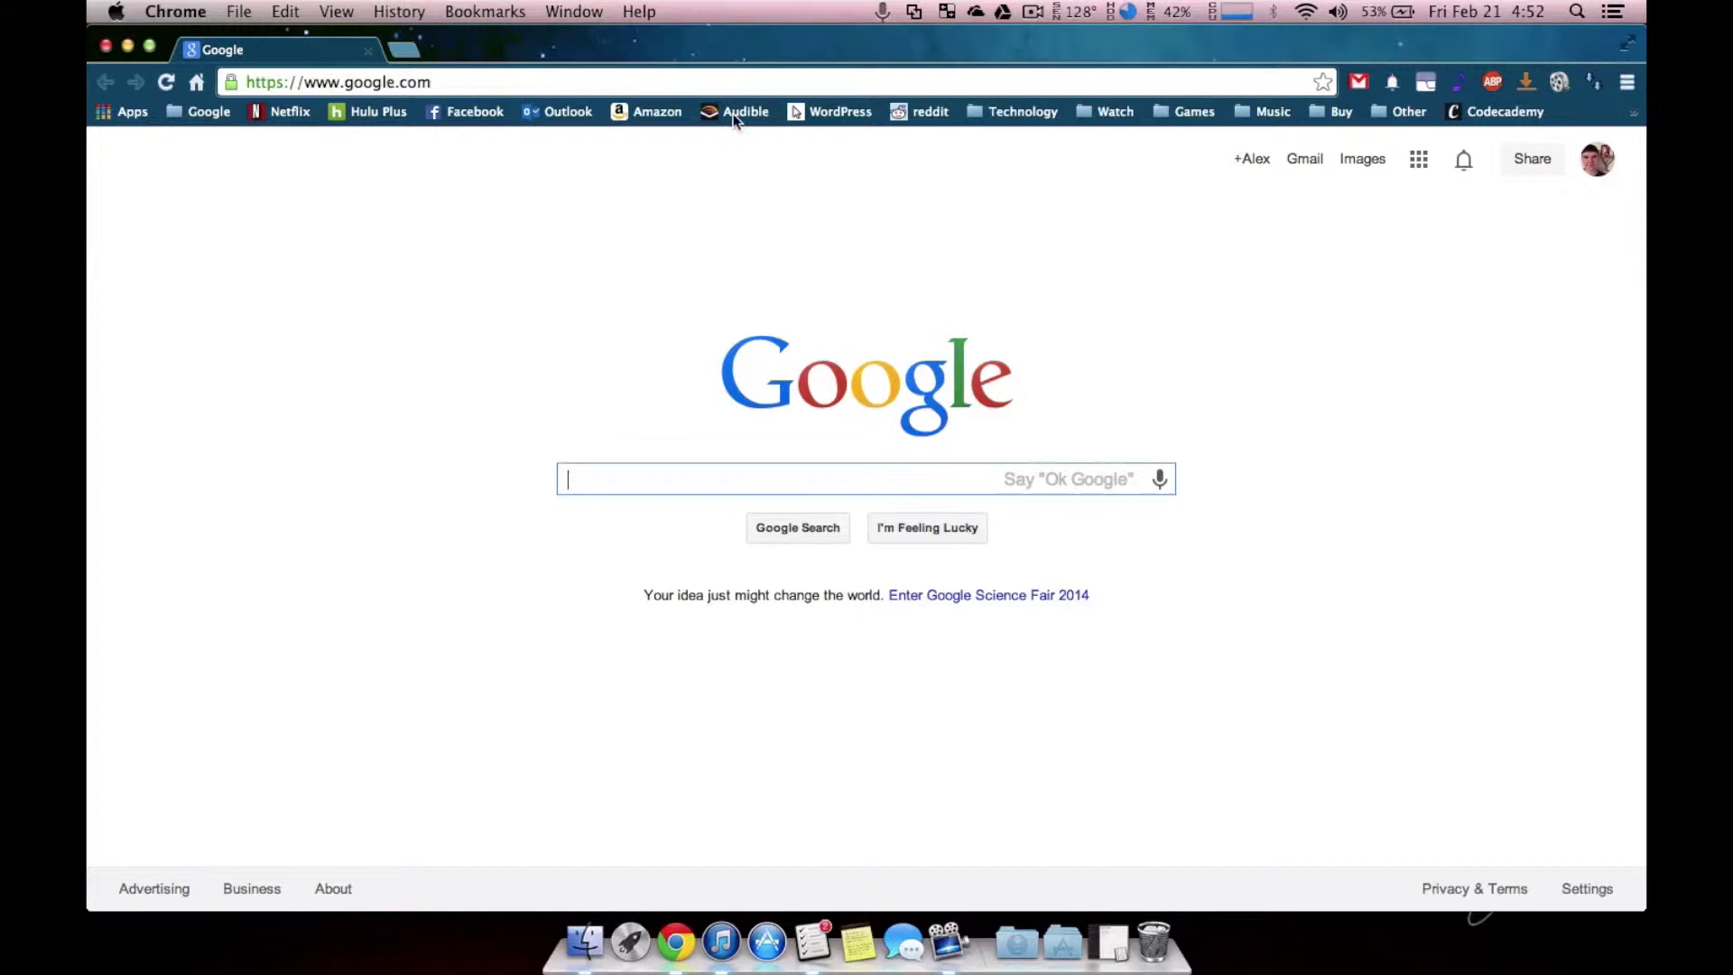
{"action": "left_click_drag", "start_coordinate": [826, 45], "coordinate": [882, 11]}
{"action": "left_click_drag", "start_coordinate": [1644, 908], "coordinate": [1456, 688]}
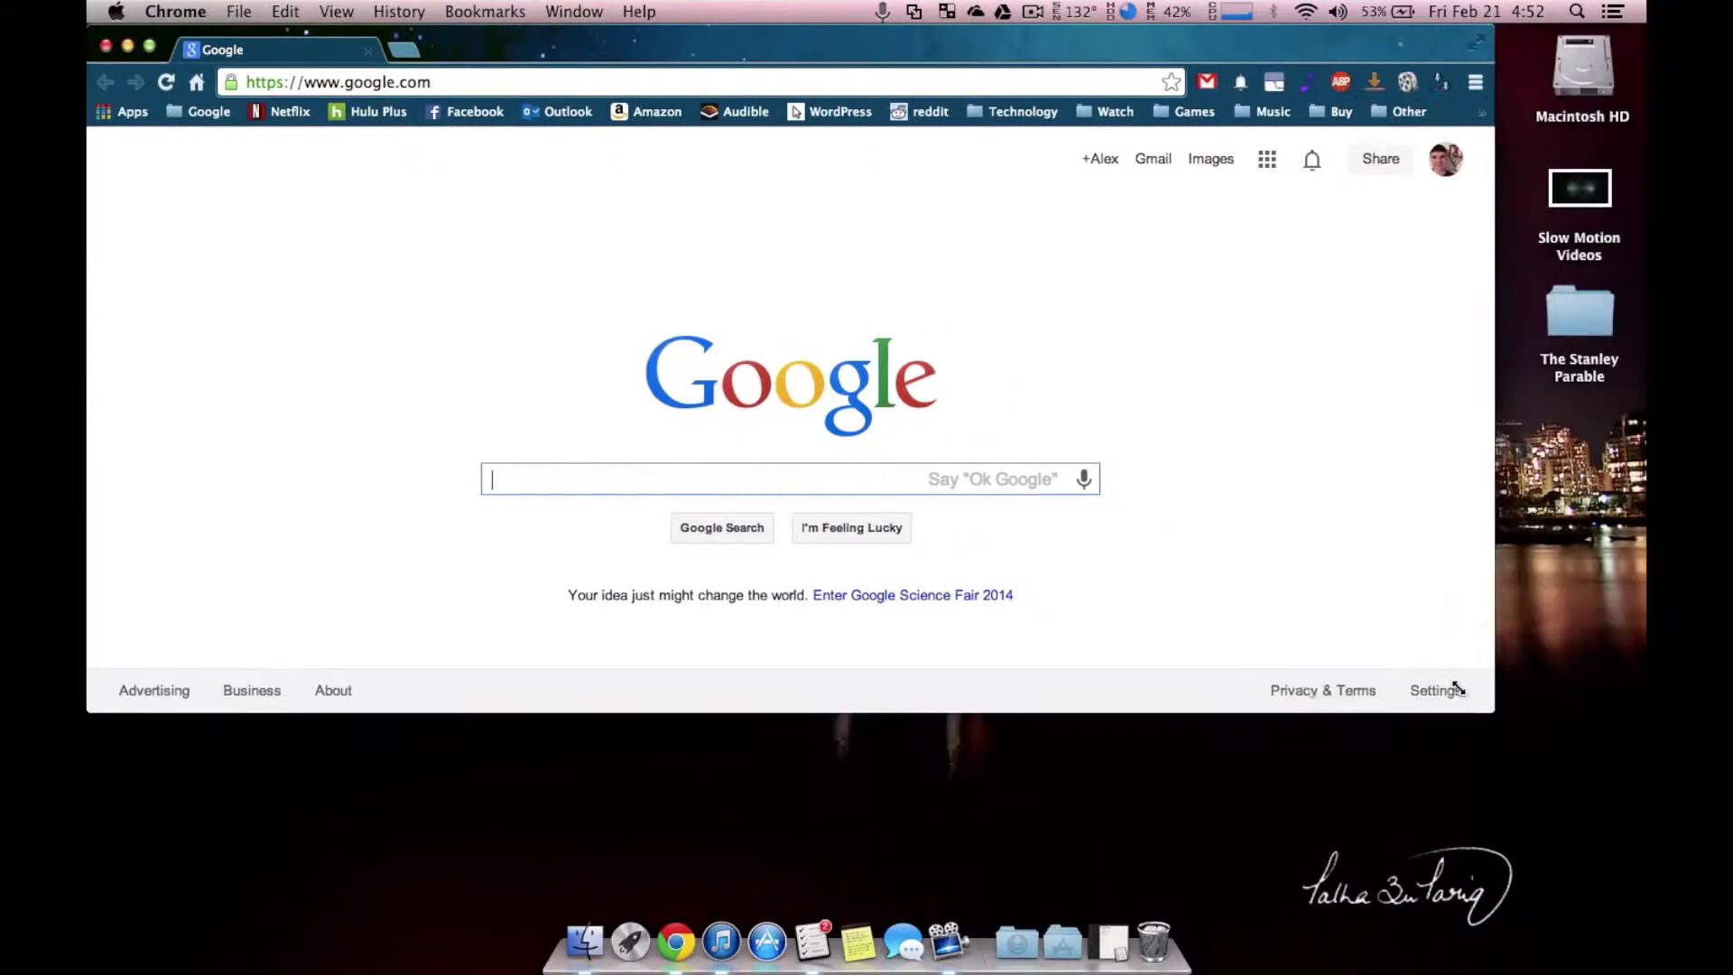
- Snap Chrome to the right half, maximize, shrink, snap left, then fill the screen
{"action": "left_click_drag", "start_coordinate": [879, 58], "coordinate": [1645, 390]}
{"action": "left_click_drag", "start_coordinate": [1342, 42], "coordinate": [1164, 4]}
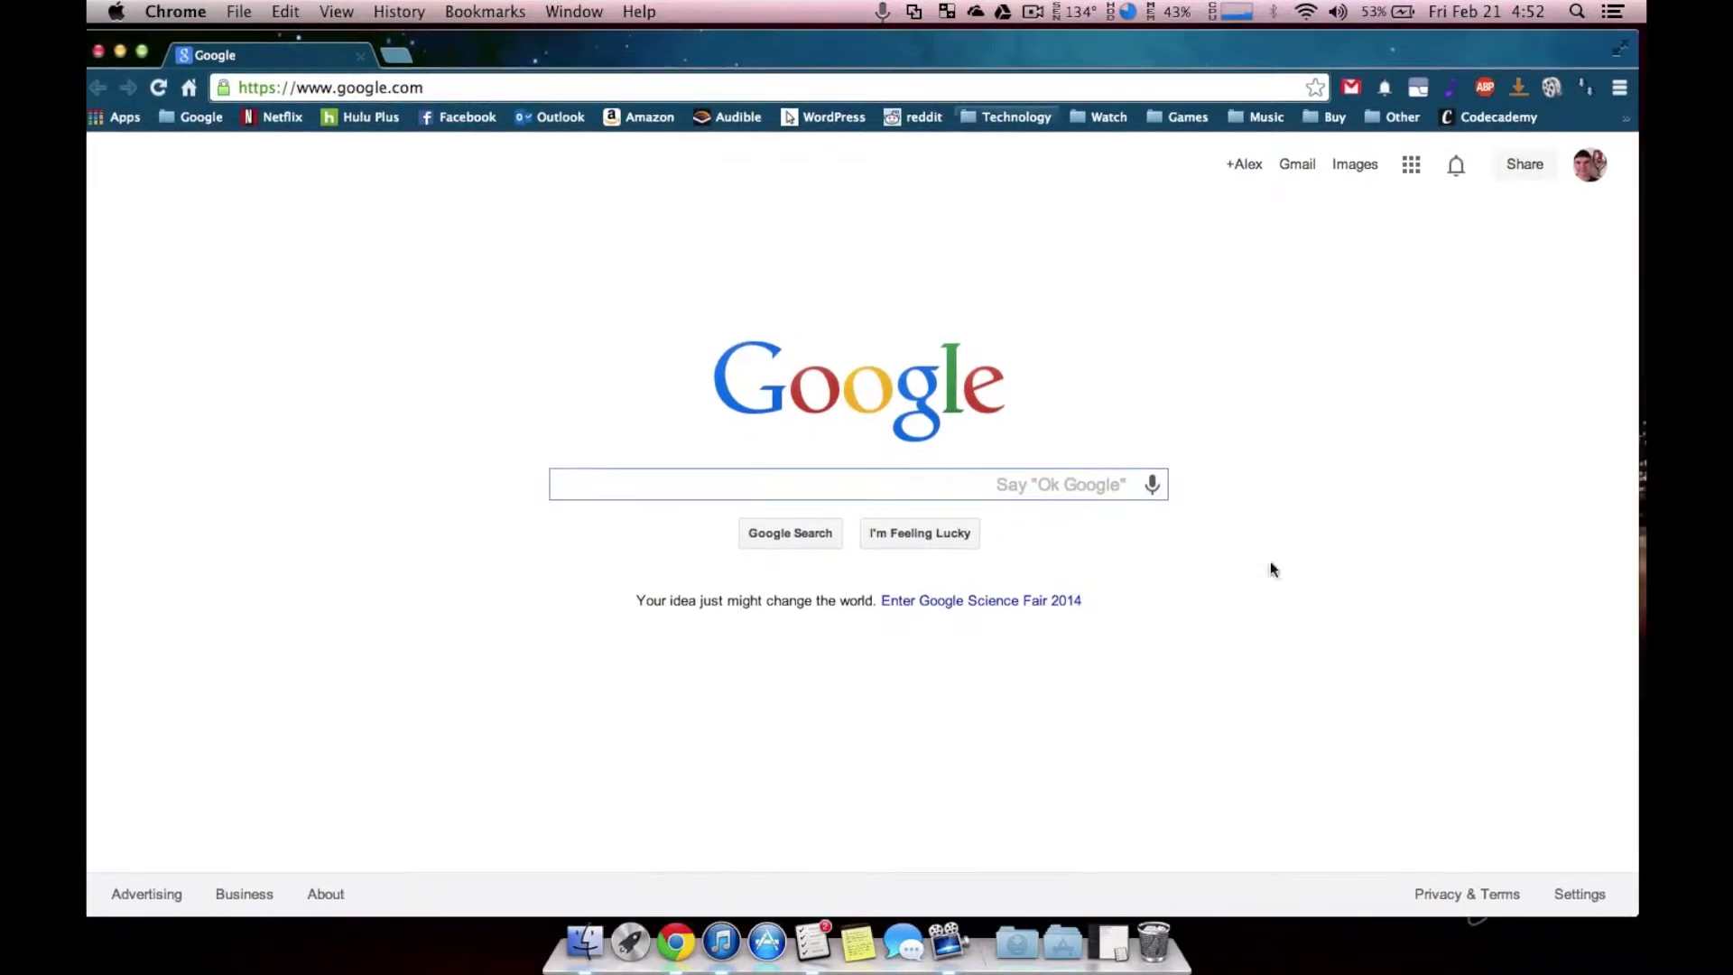
{"action": "left_click_drag", "start_coordinate": [1643, 908], "coordinate": [1246, 522]}
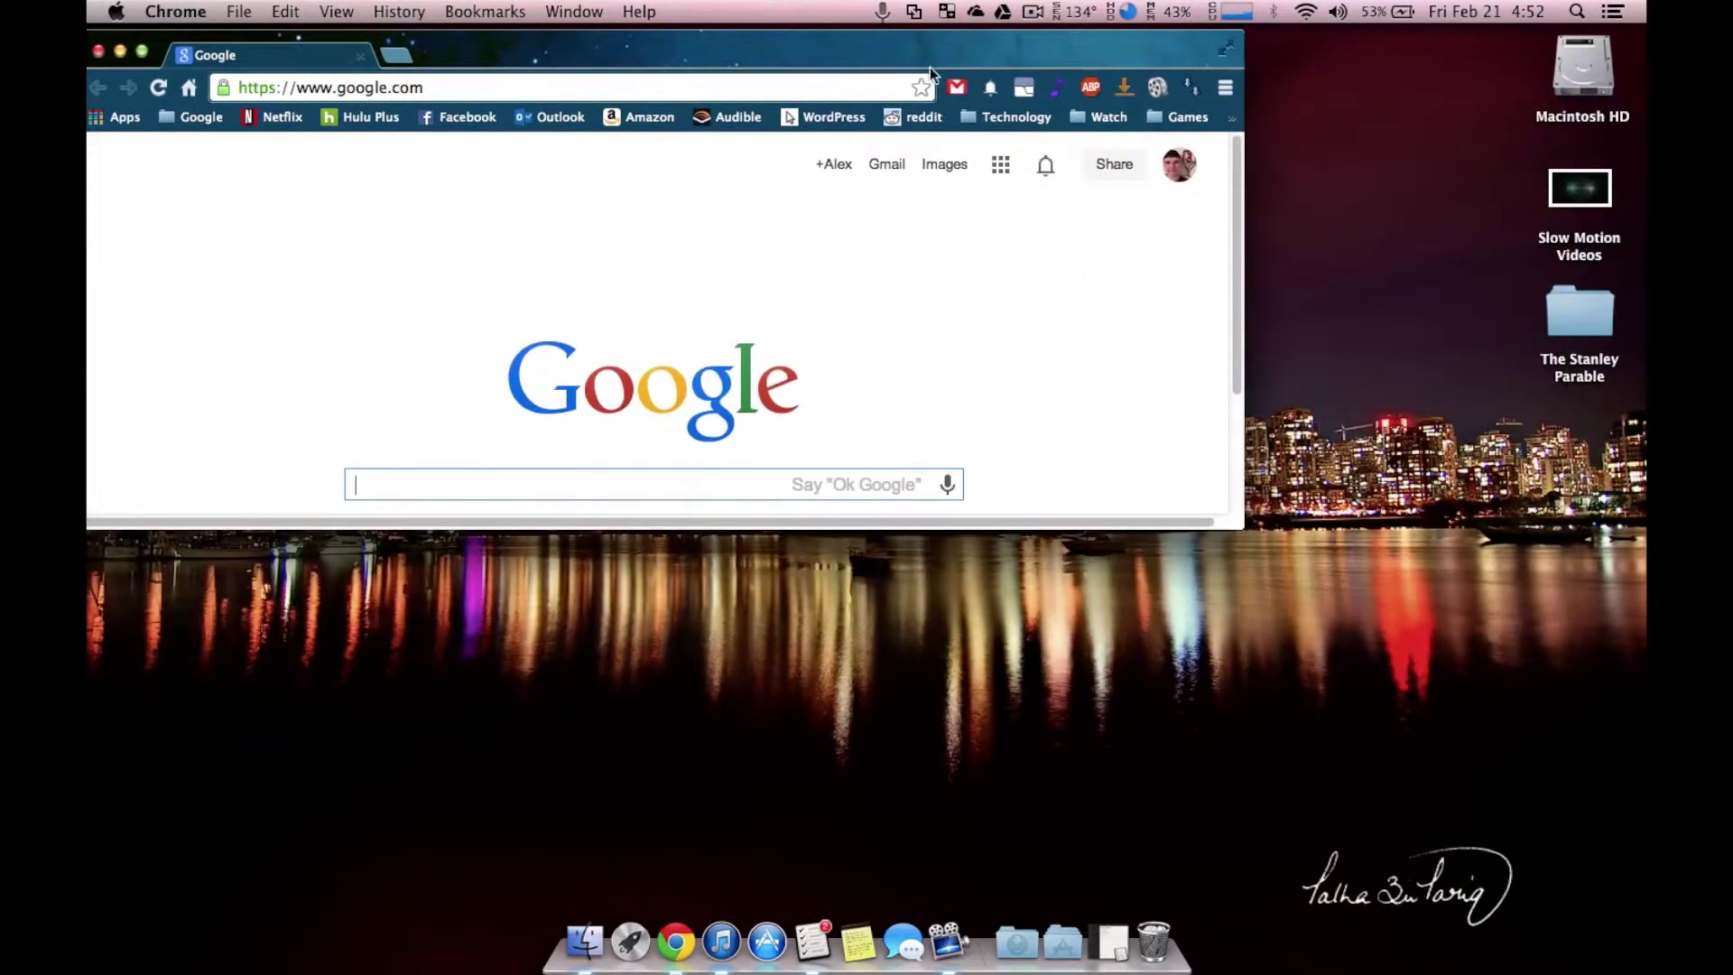
{"action": "left_click_drag", "start_coordinate": [930, 67], "coordinate": [109, 389]}
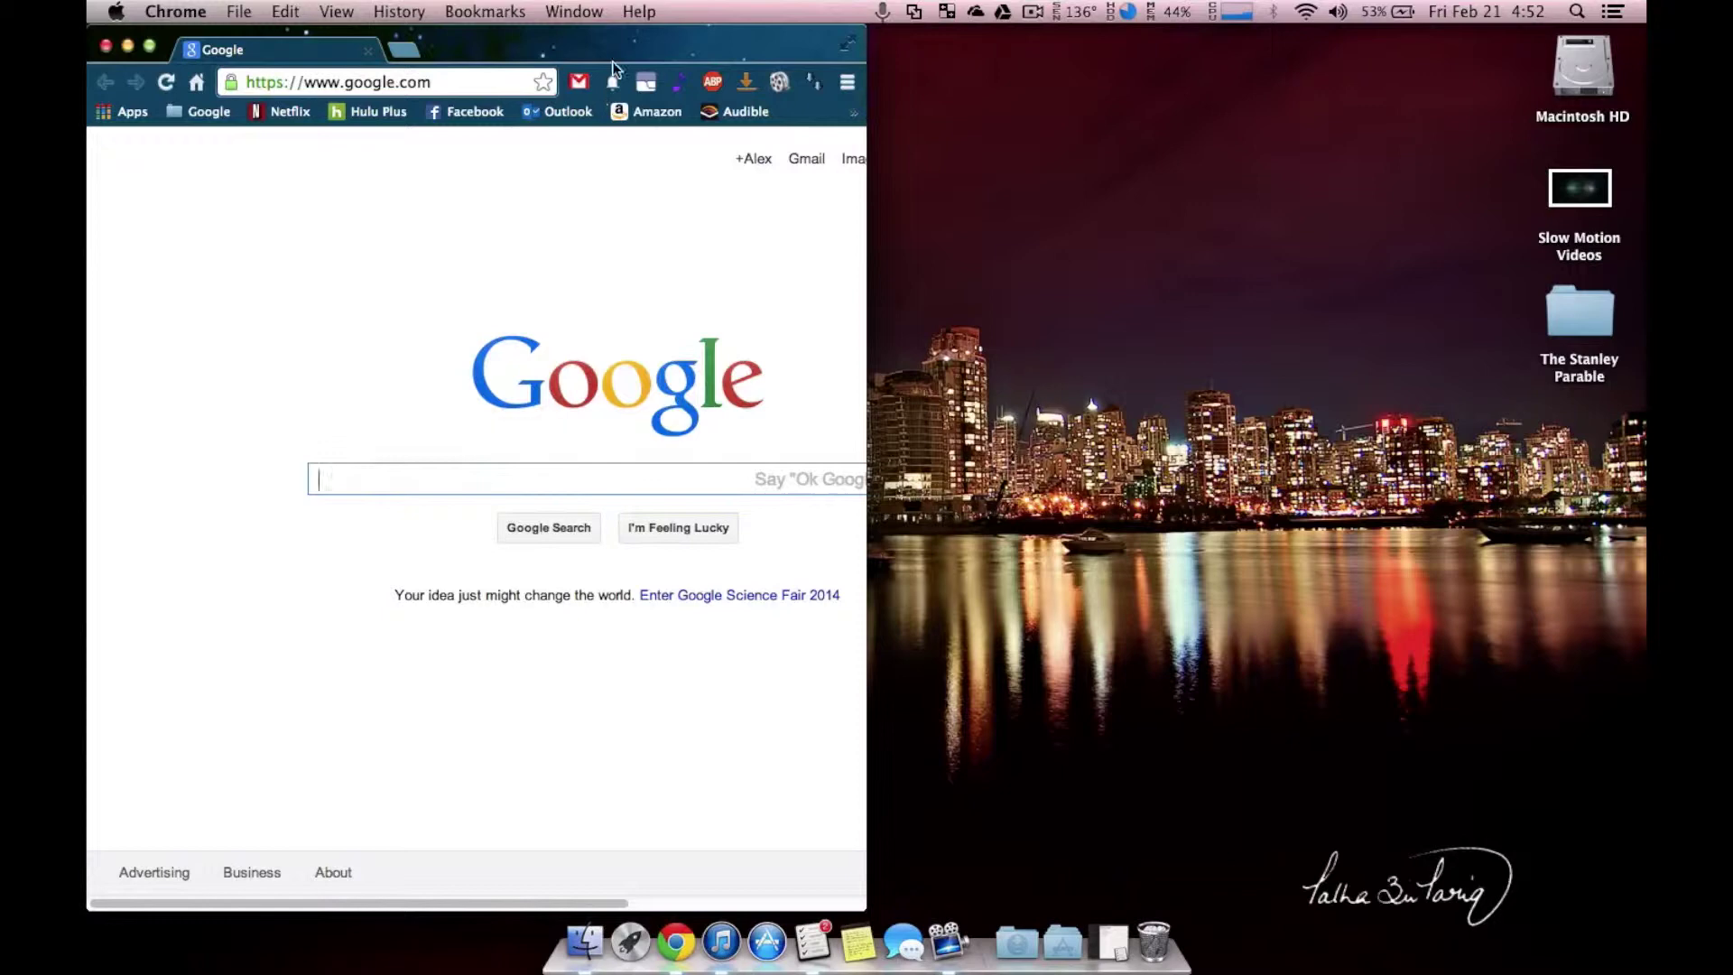
{"action": "left_click_drag", "start_coordinate": [623, 46], "coordinate": [913, 18]}
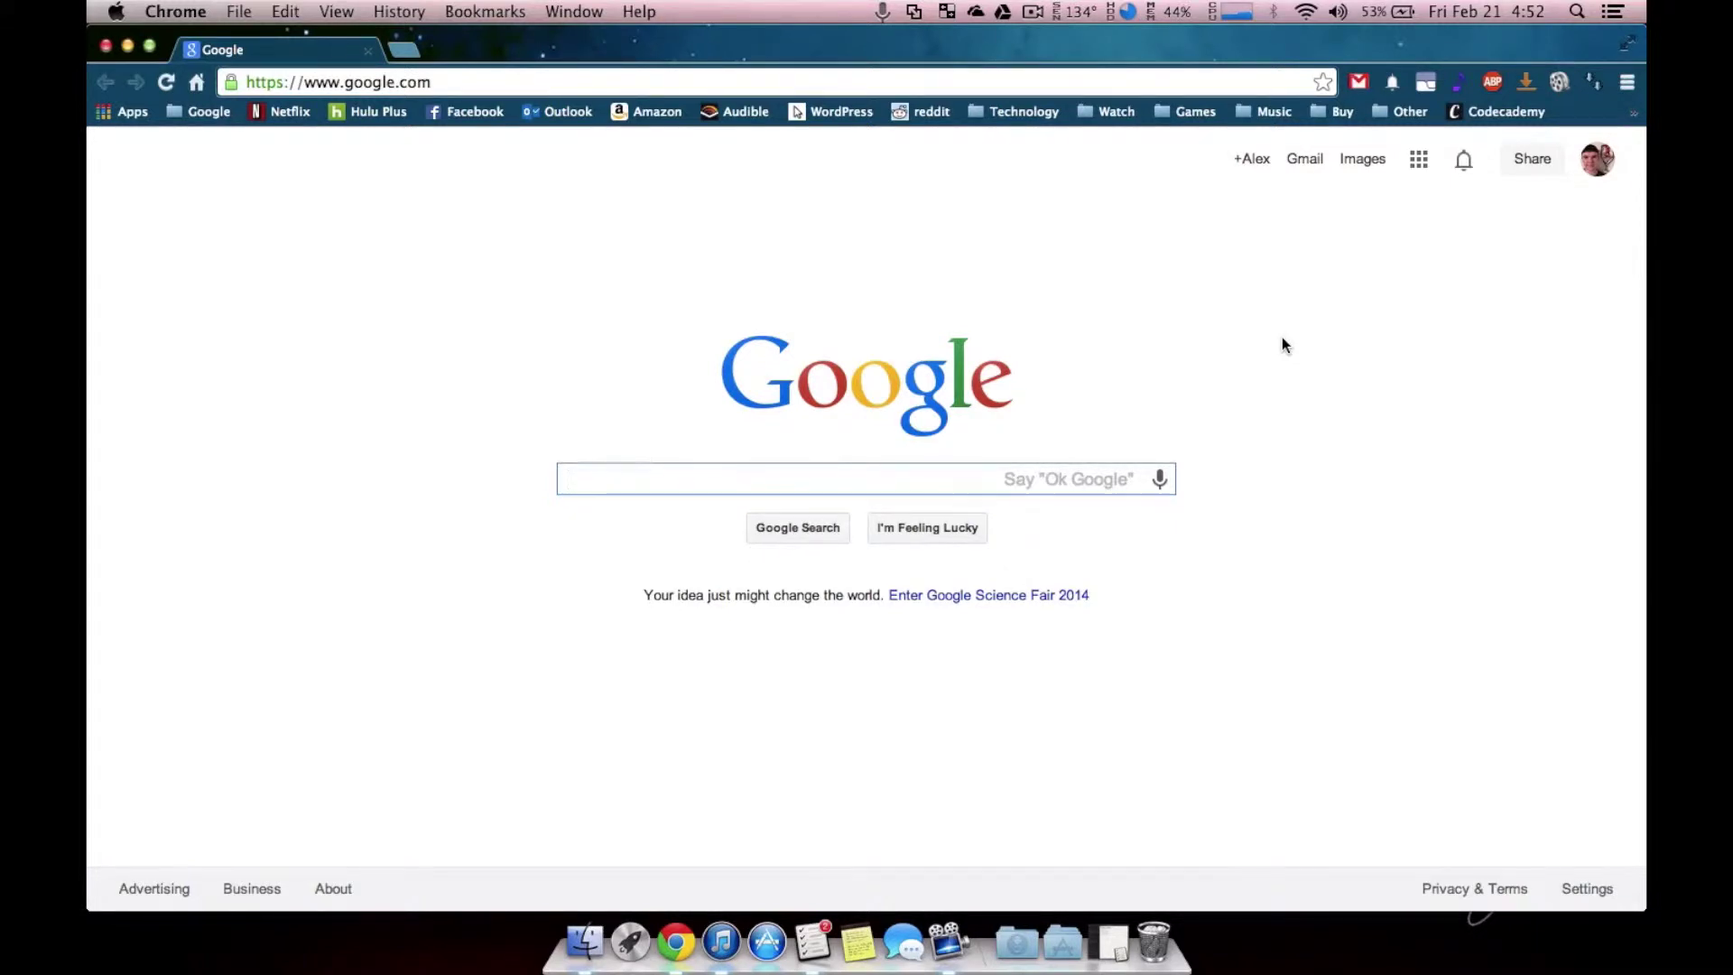
- Use the BetterSnapTool snapping menu to resize Chrome to the top half, then center it
{"action": "right_click", "coordinate": [1282, 338]}
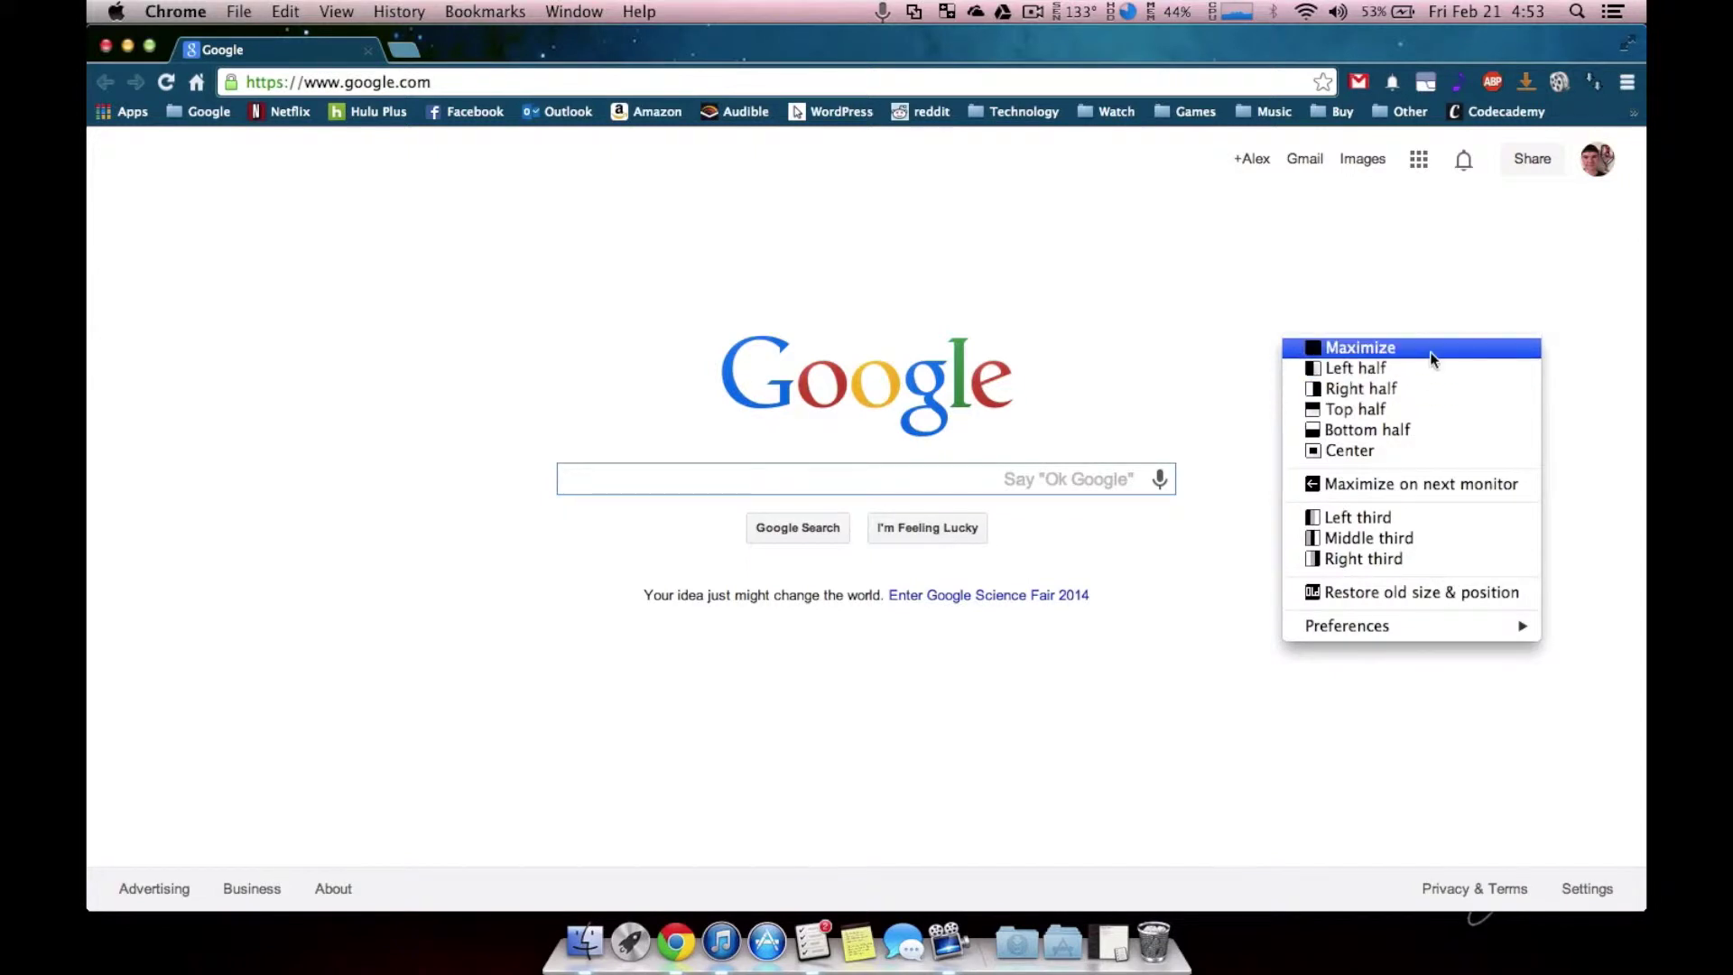
{"action": "left_click", "coordinate": [1400, 409]}
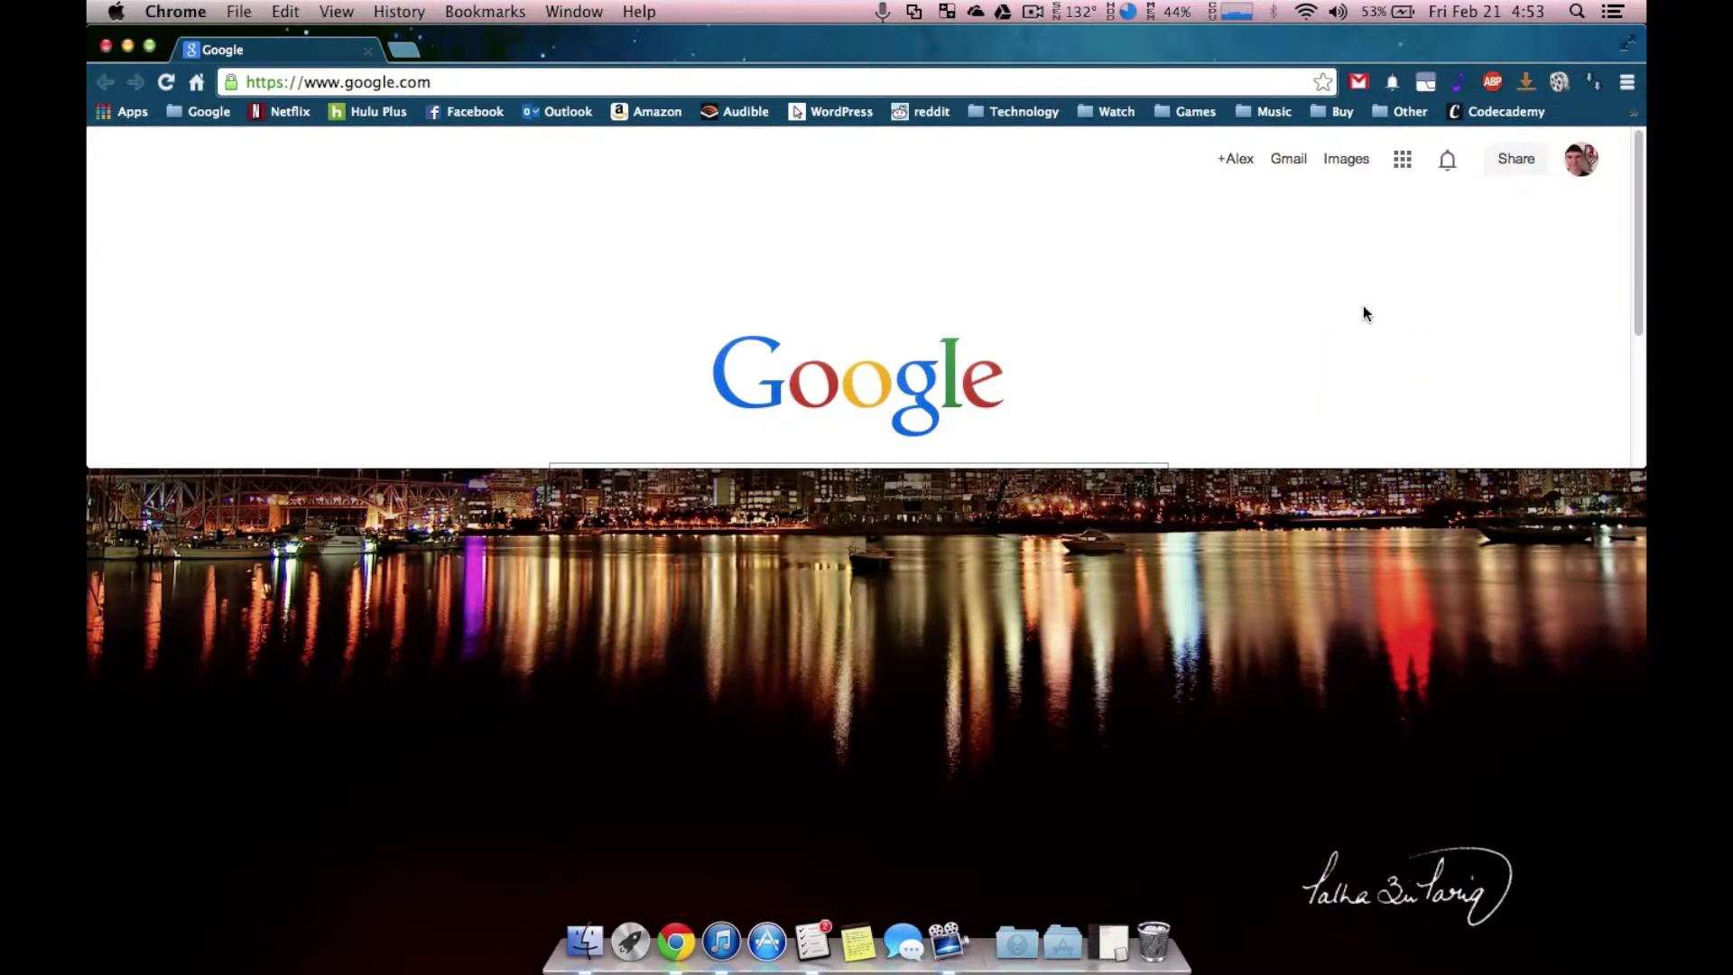
{"action": "key", "text": "ctrl+alt+space"}
{"action": "left_click", "coordinate": [1422, 423]}
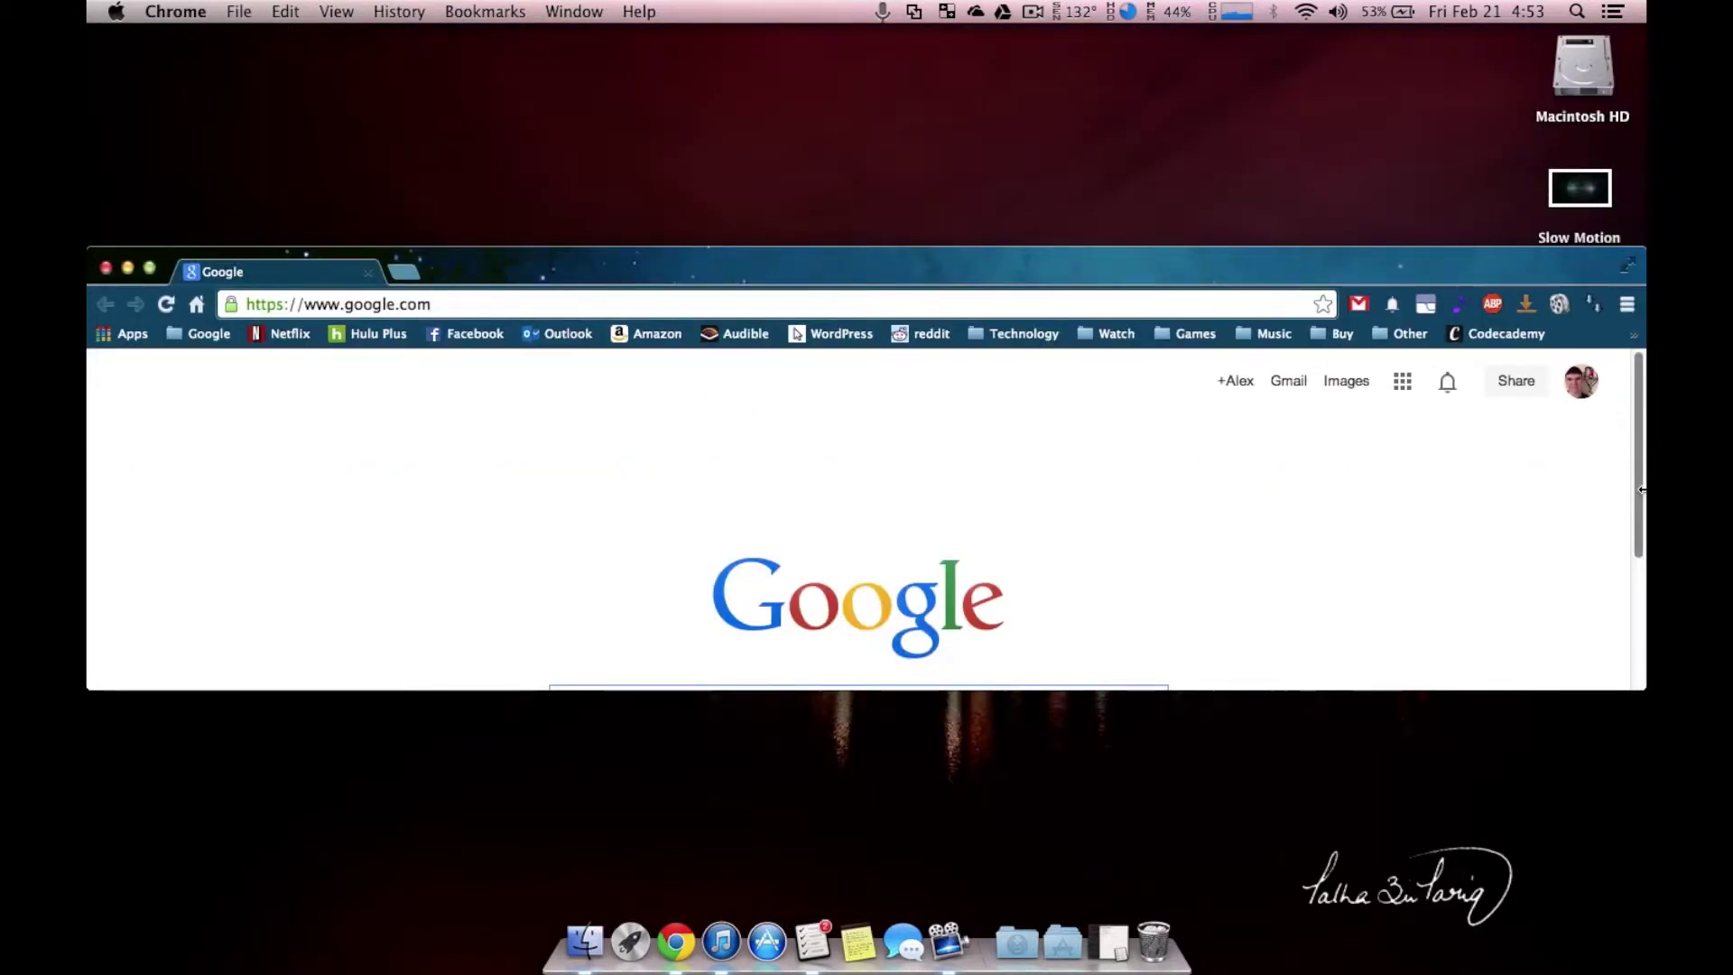
- Resize and move the Chrome window by hand, then center it again from the snapping menu
{"action": "left_click_drag", "start_coordinate": [1643, 489], "coordinate": [1179, 499]}
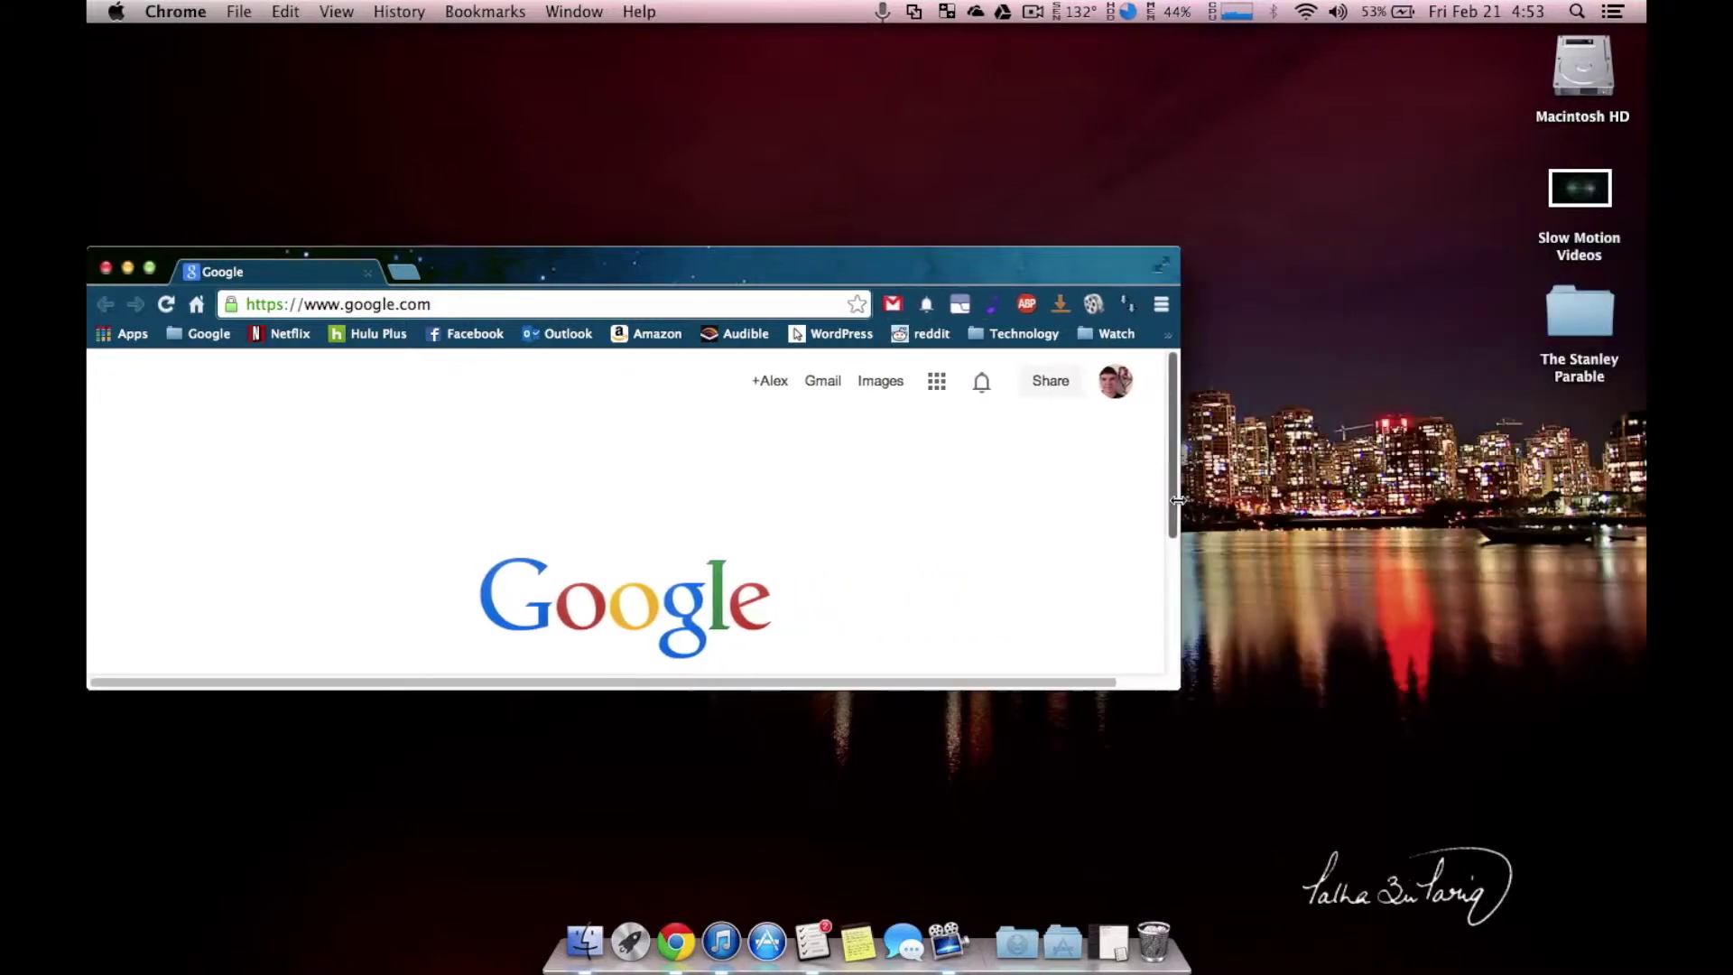
{"action": "left_click_drag", "start_coordinate": [843, 259], "coordinate": [1002, 113]}
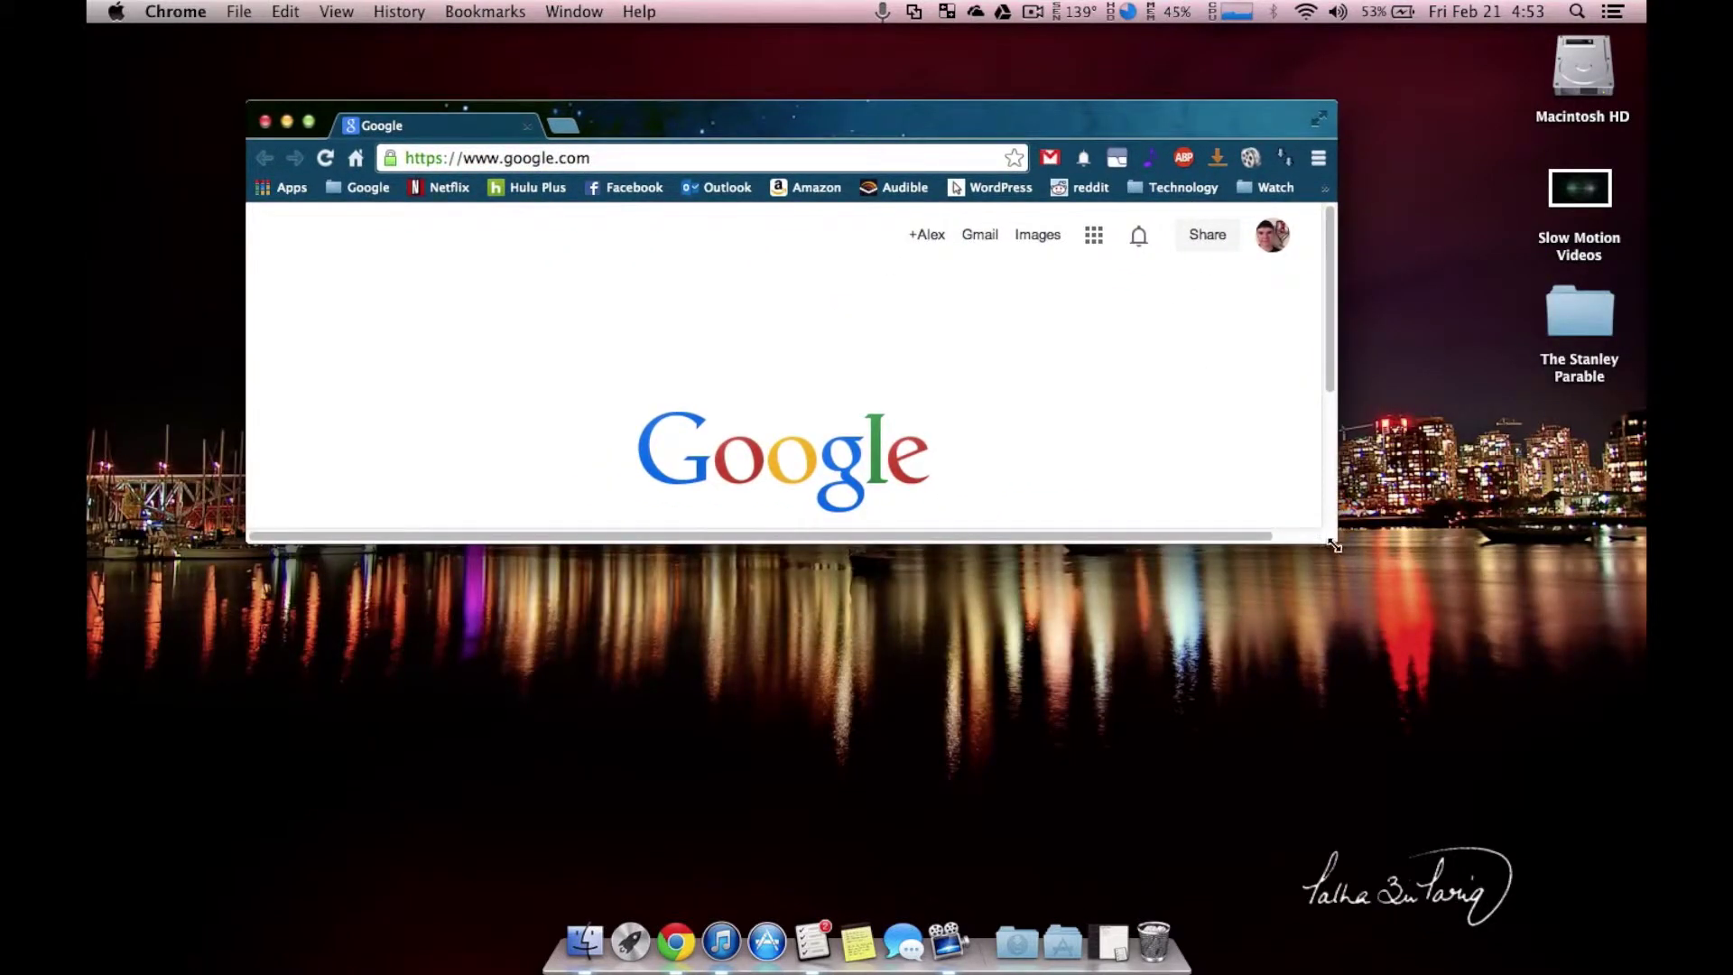
{"action": "left_click_drag", "start_coordinate": [1334, 545], "coordinate": [1573, 755]}
{"action": "right_click", "coordinate": [1446, 598]}
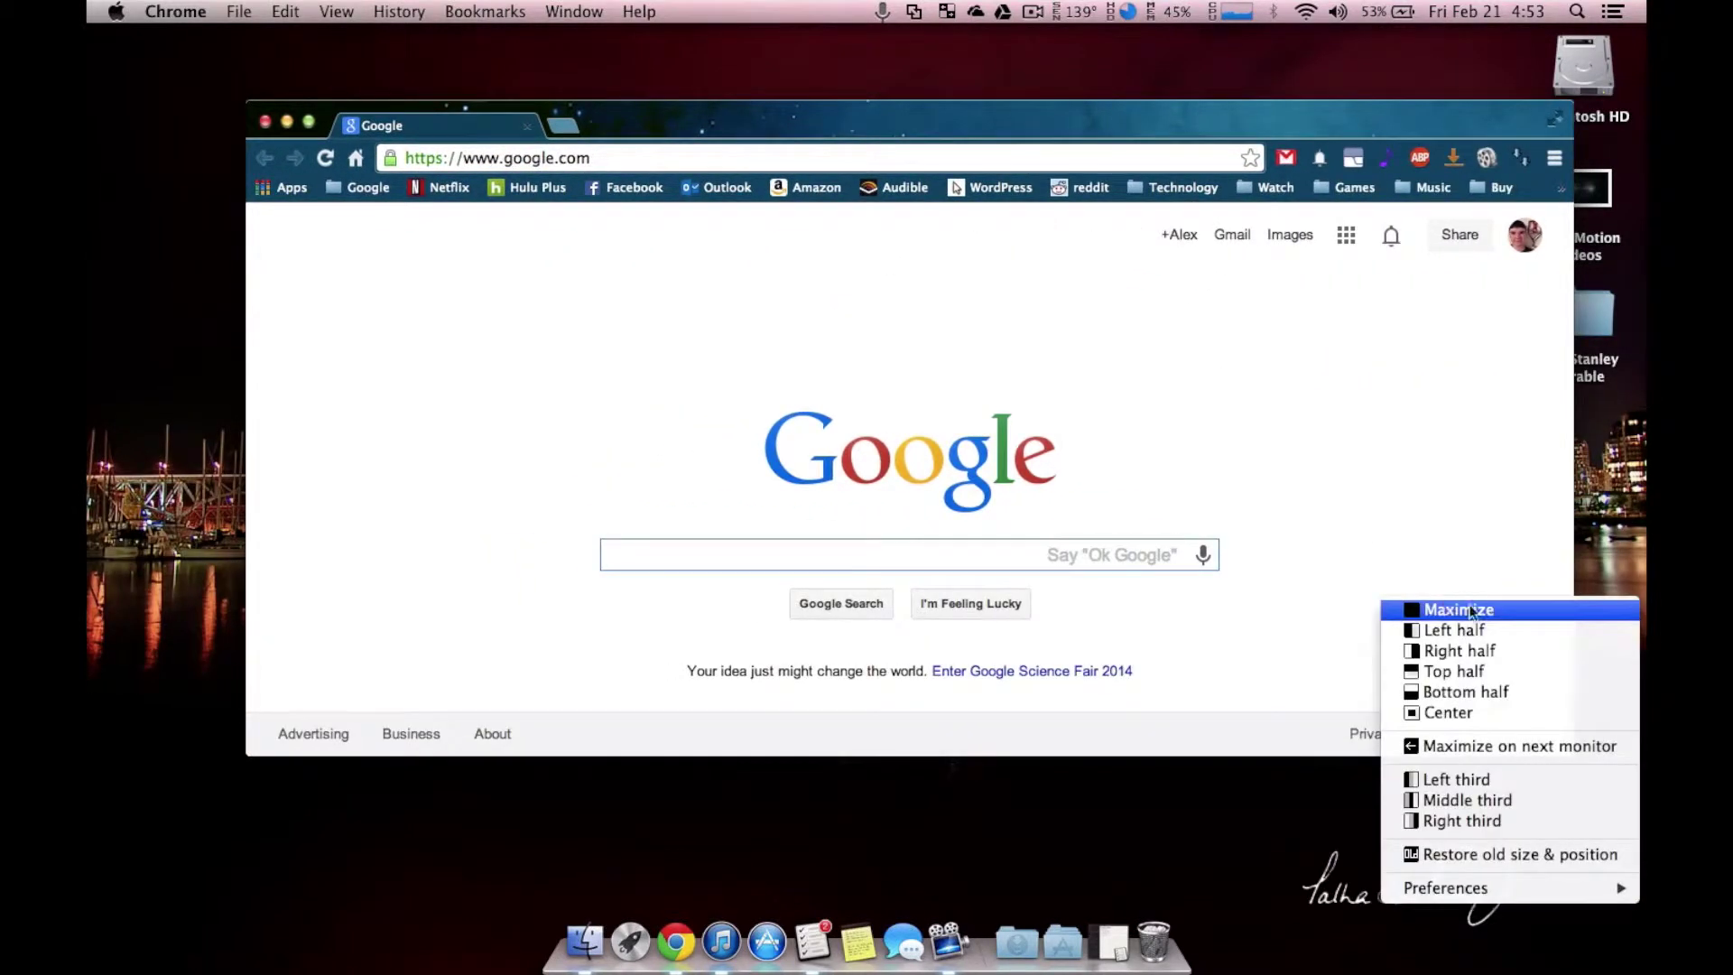
{"action": "left_click", "coordinate": [1493, 715]}
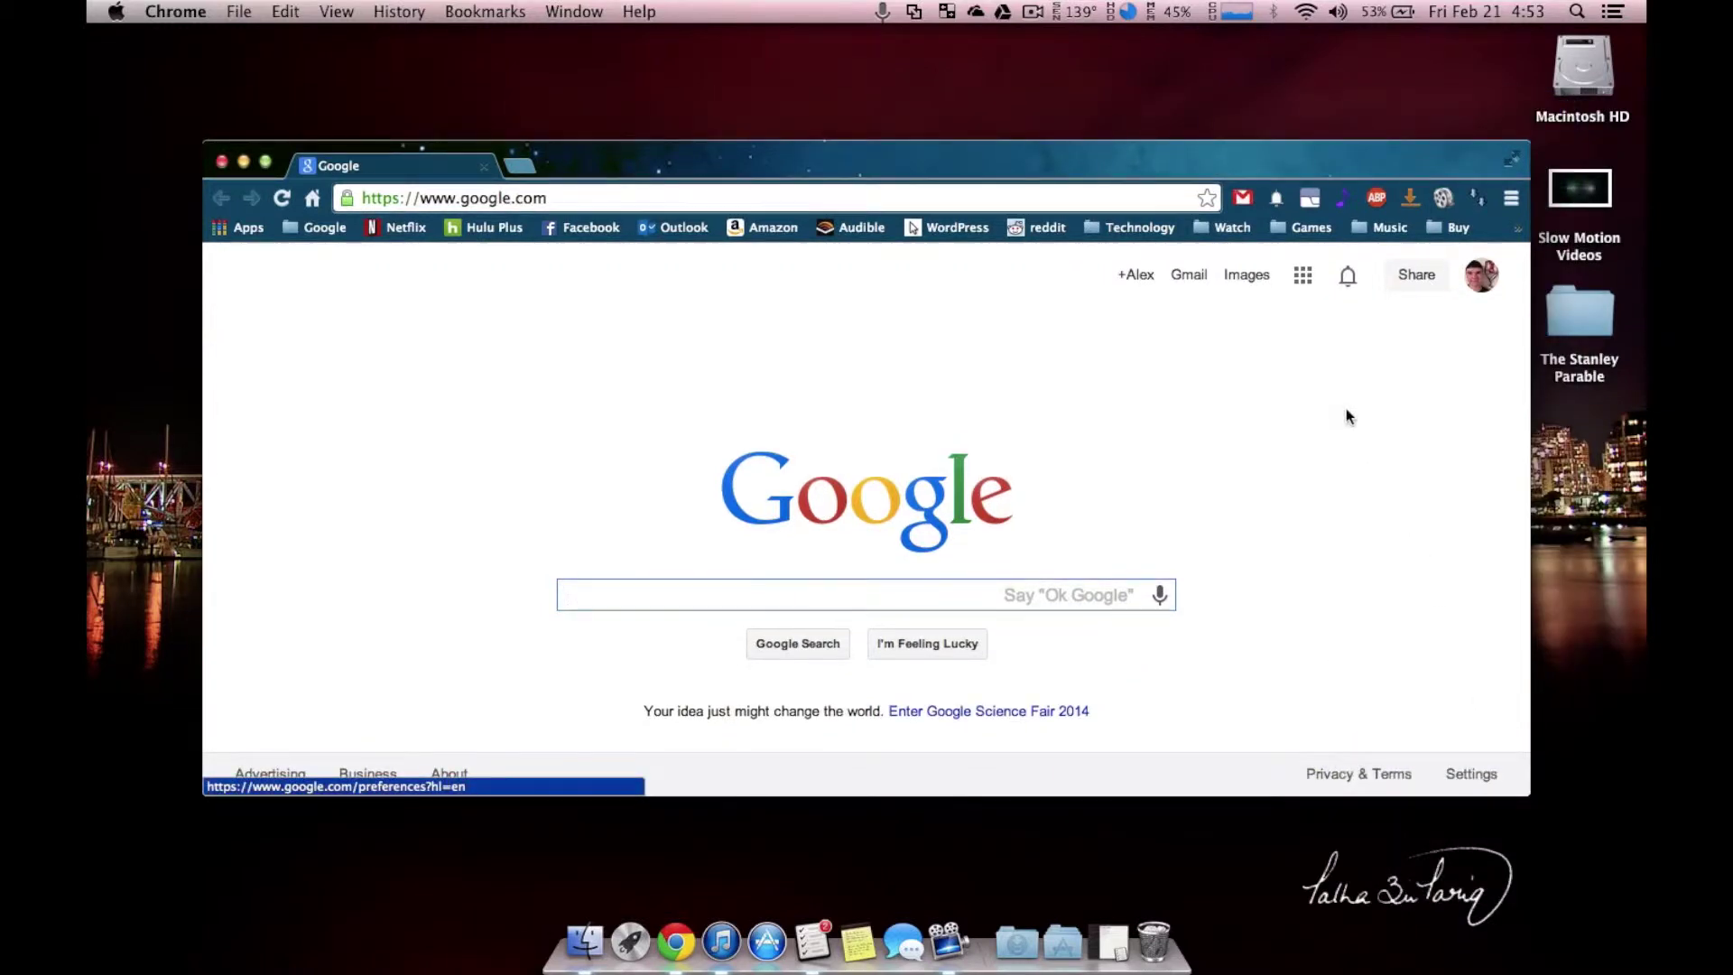
- Snap Chrome into the left third, restore and maximize it, then reach Preferences in the snapping menu
{"action": "right_click", "coordinate": [1396, 458]}
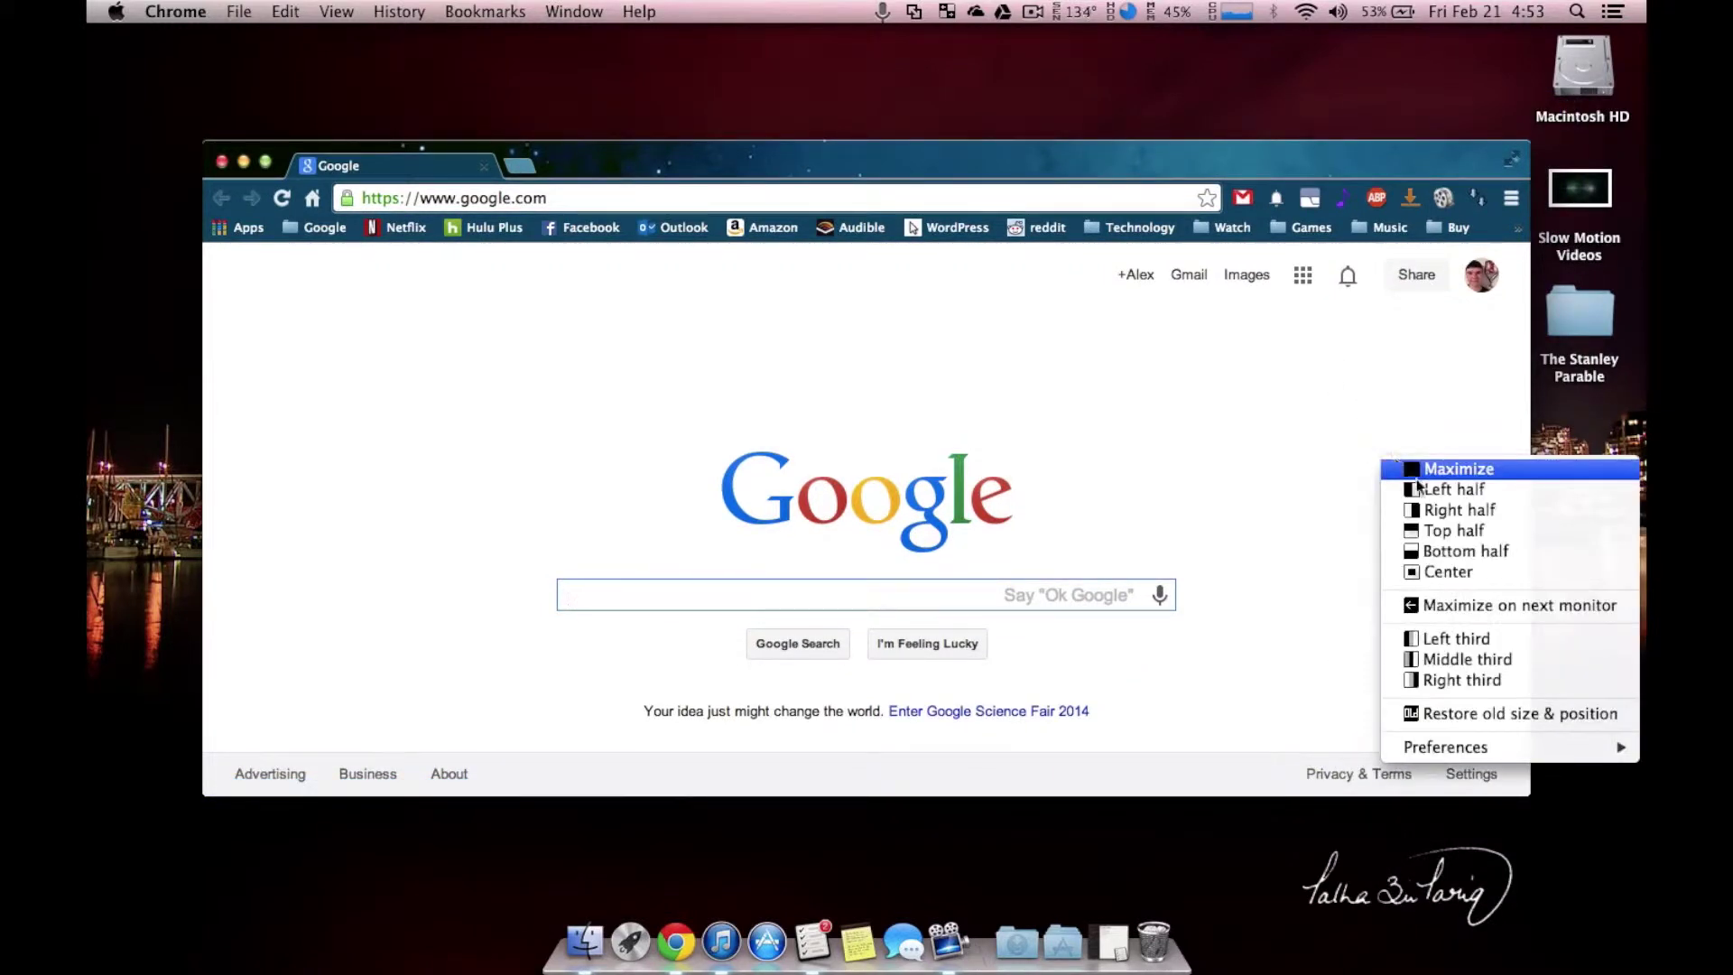
{"action": "left_click", "coordinate": [1477, 637]}
{"action": "right_click", "coordinate": [926, 324]}
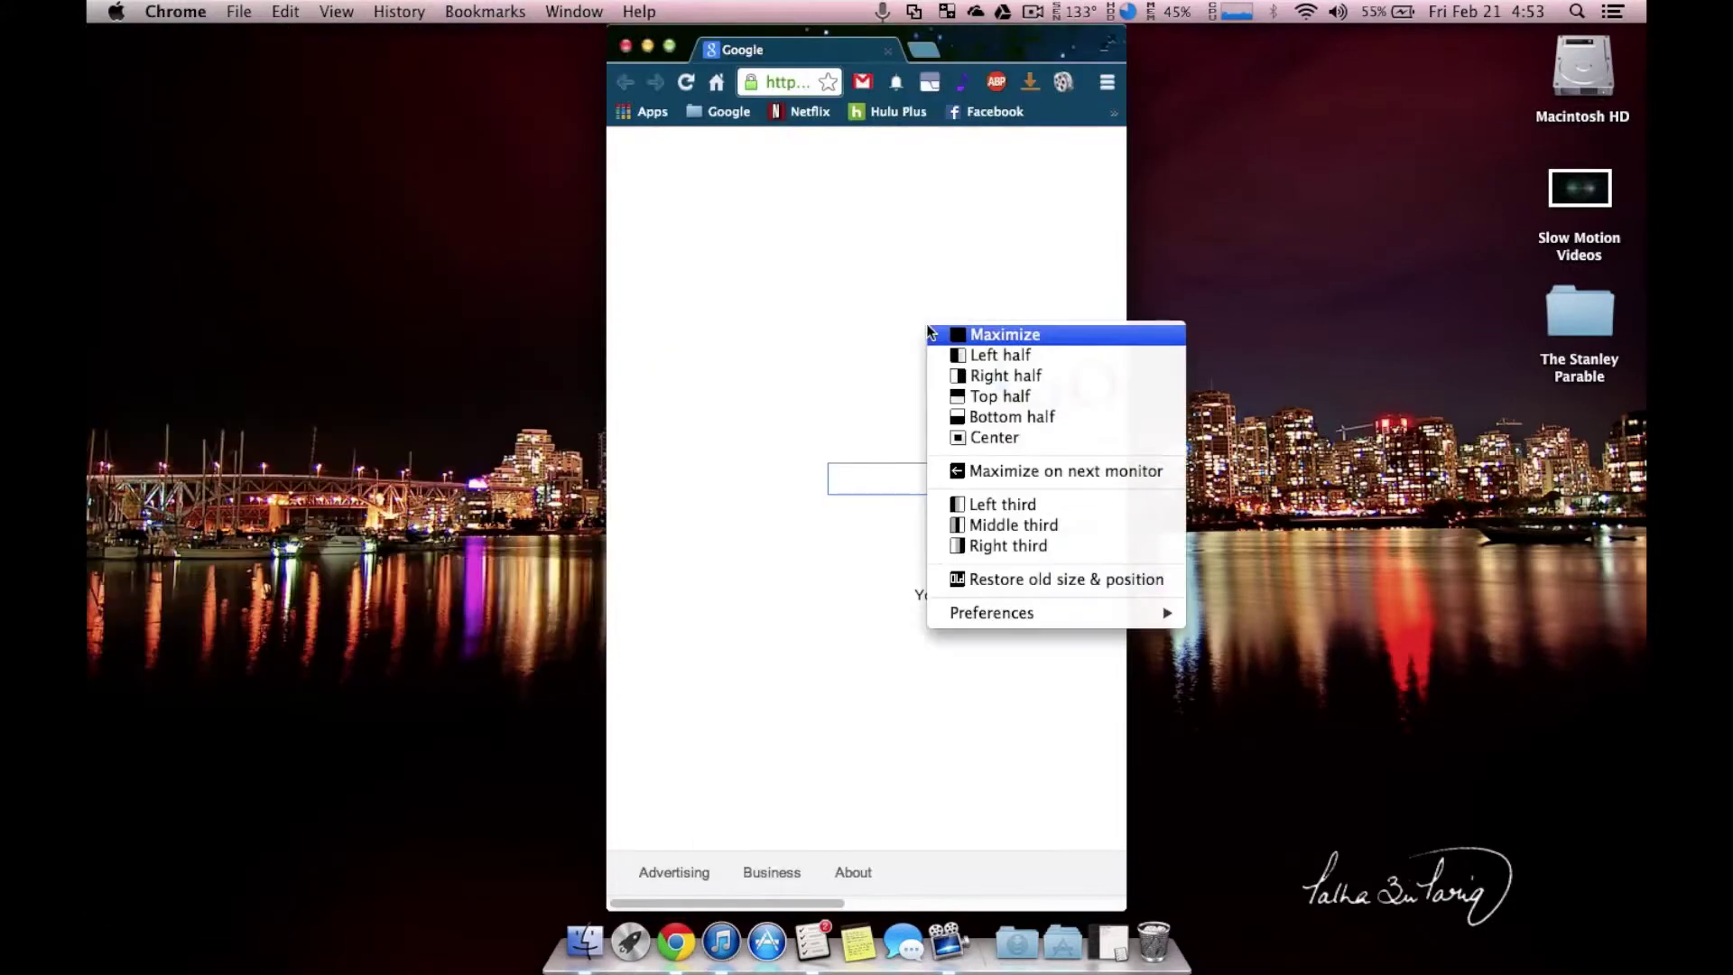
{"action": "left_click", "coordinate": [1086, 581]}
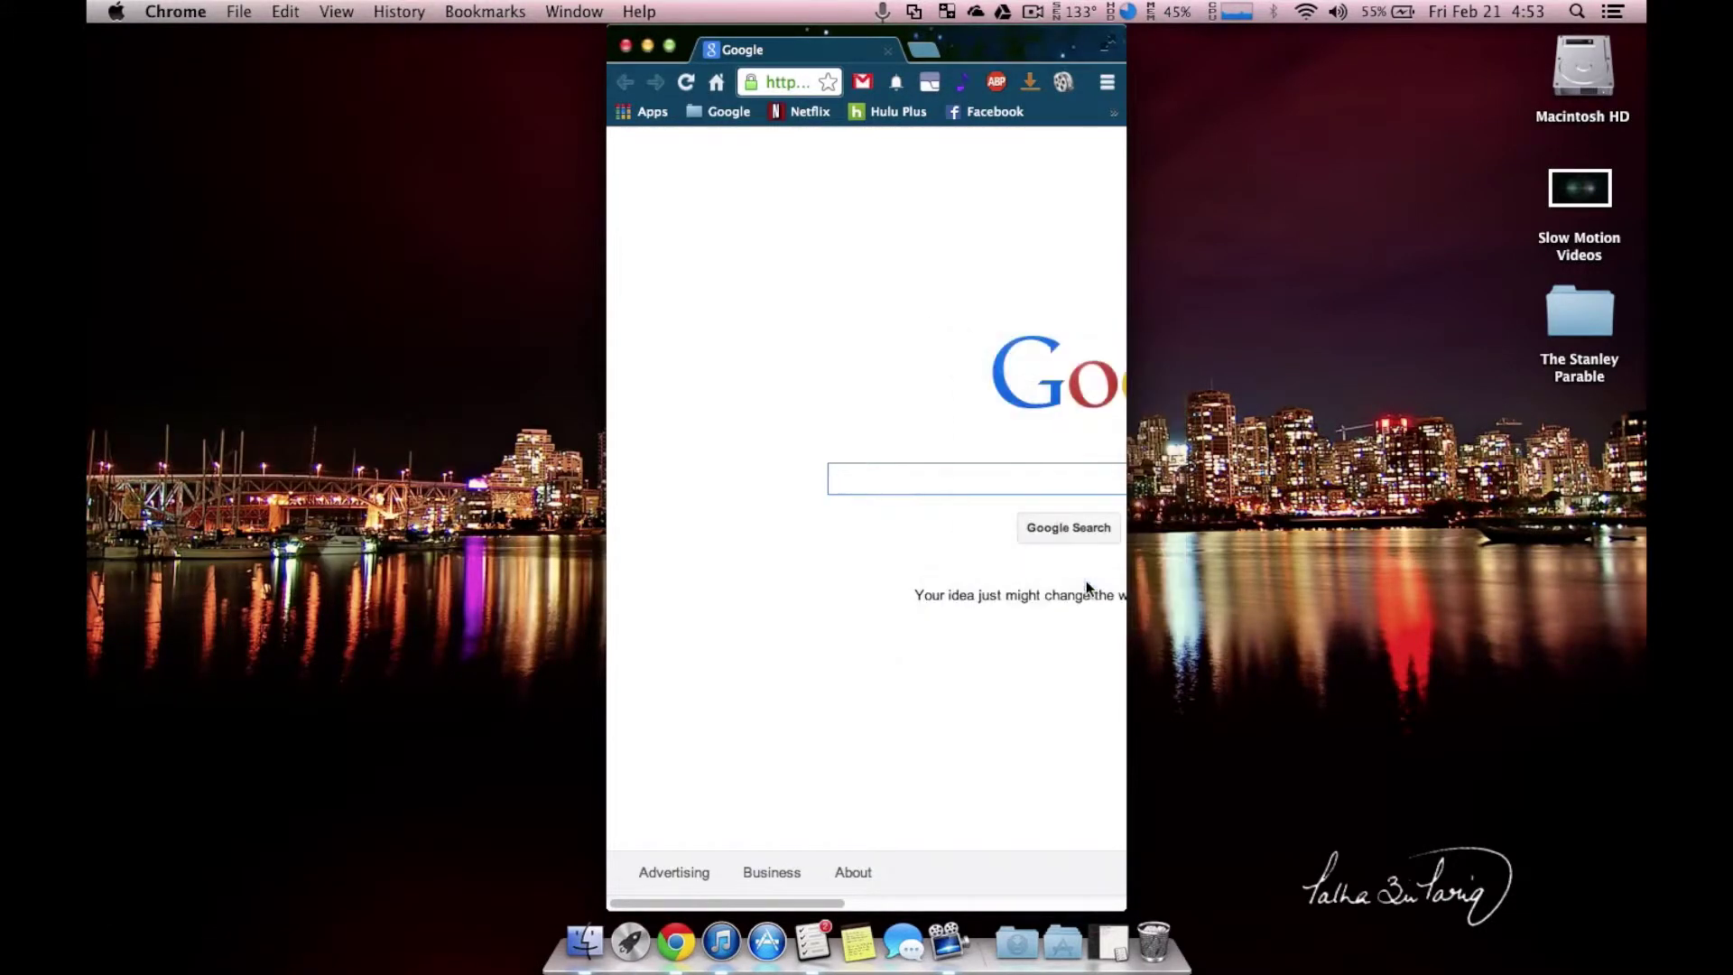
{"action": "double_click", "coordinate": [982, 51]}
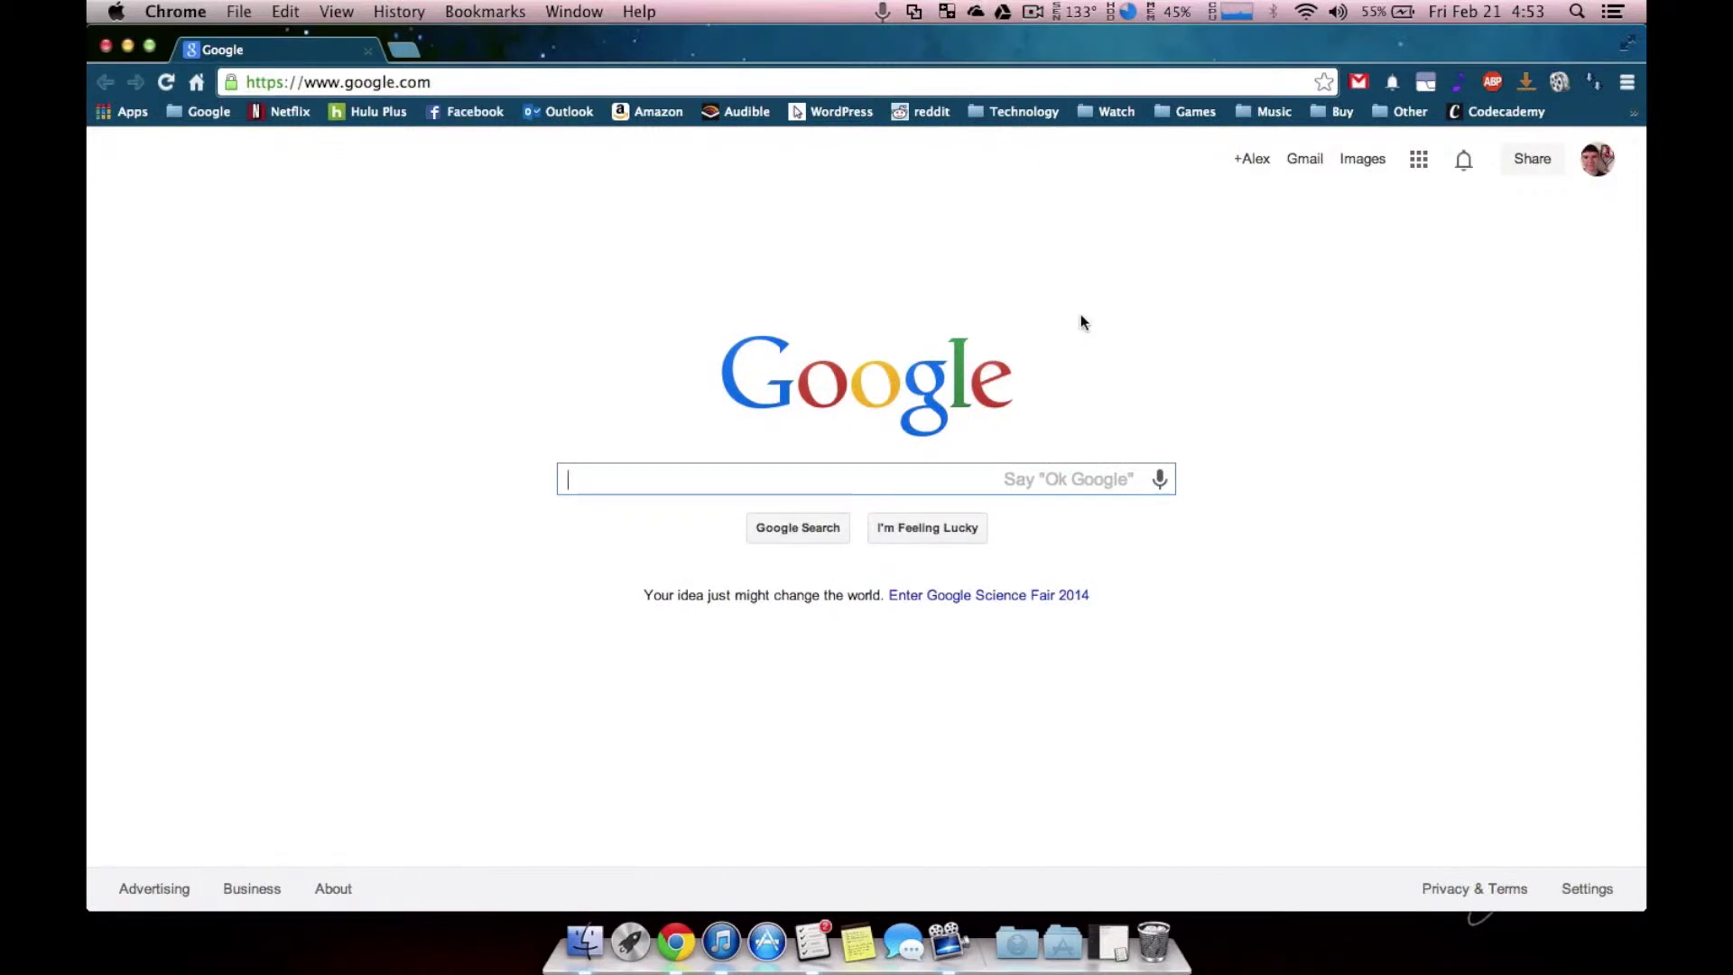
{"action": "key", "text": "ctrl+alt+space"}
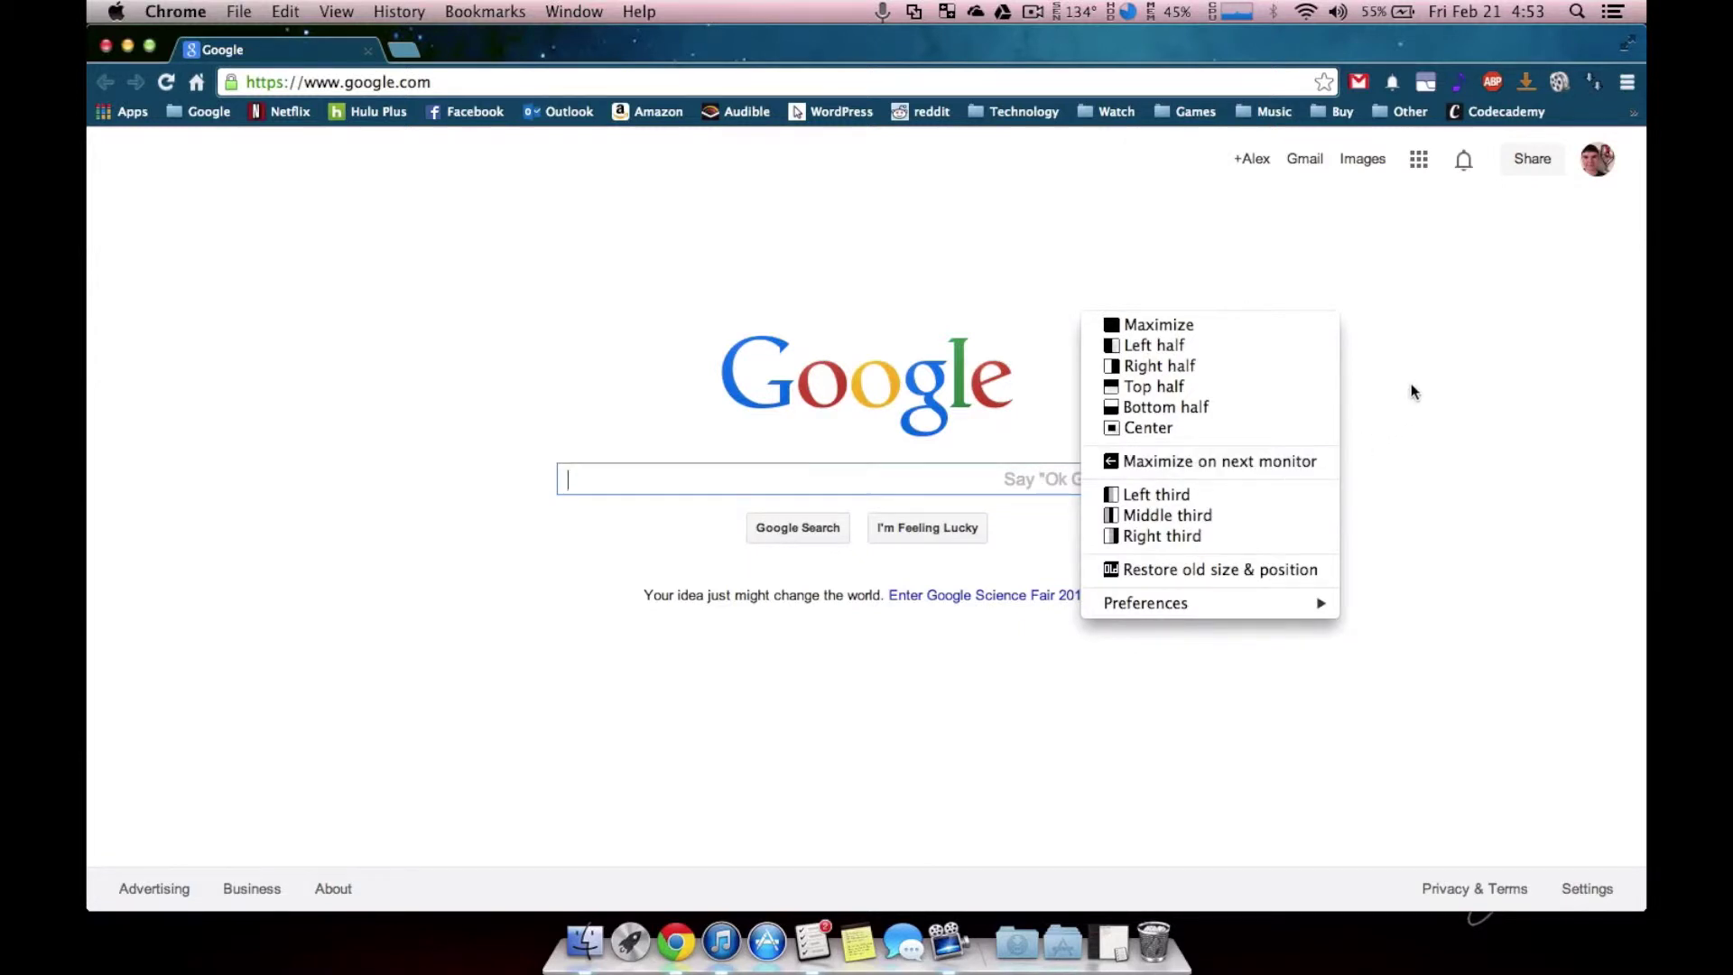
{"action": "mouse_move", "coordinate": [1295, 610]}
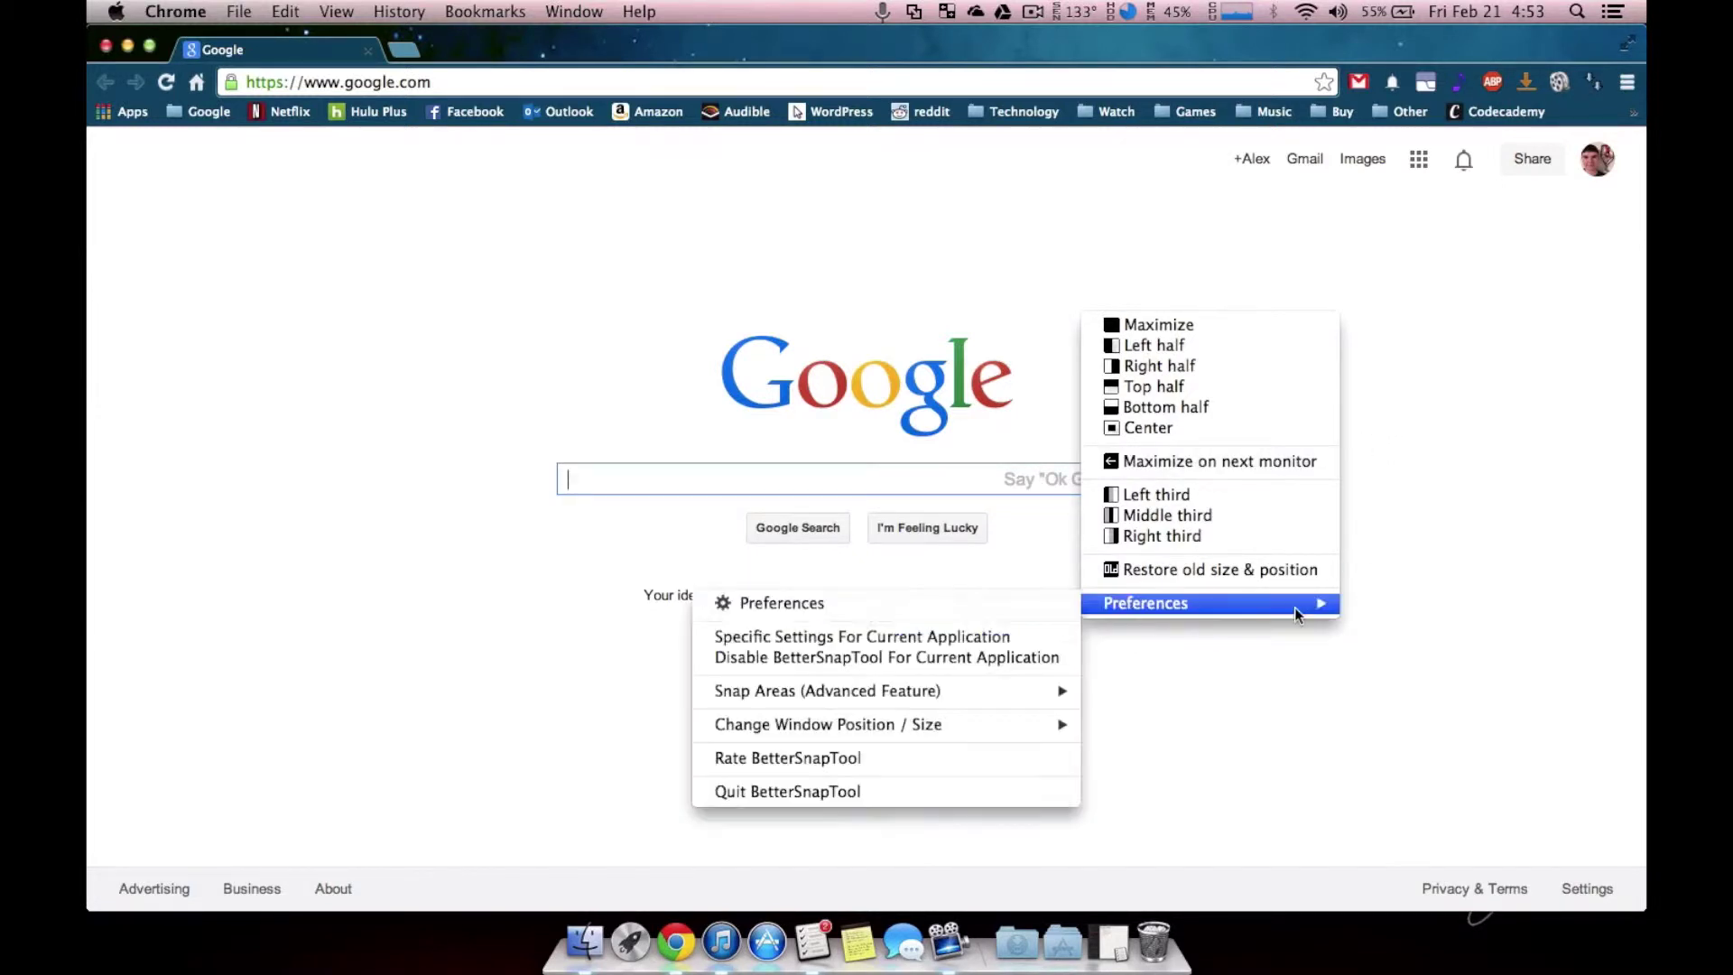
{"action": "left_click", "coordinate": [1027, 600]}
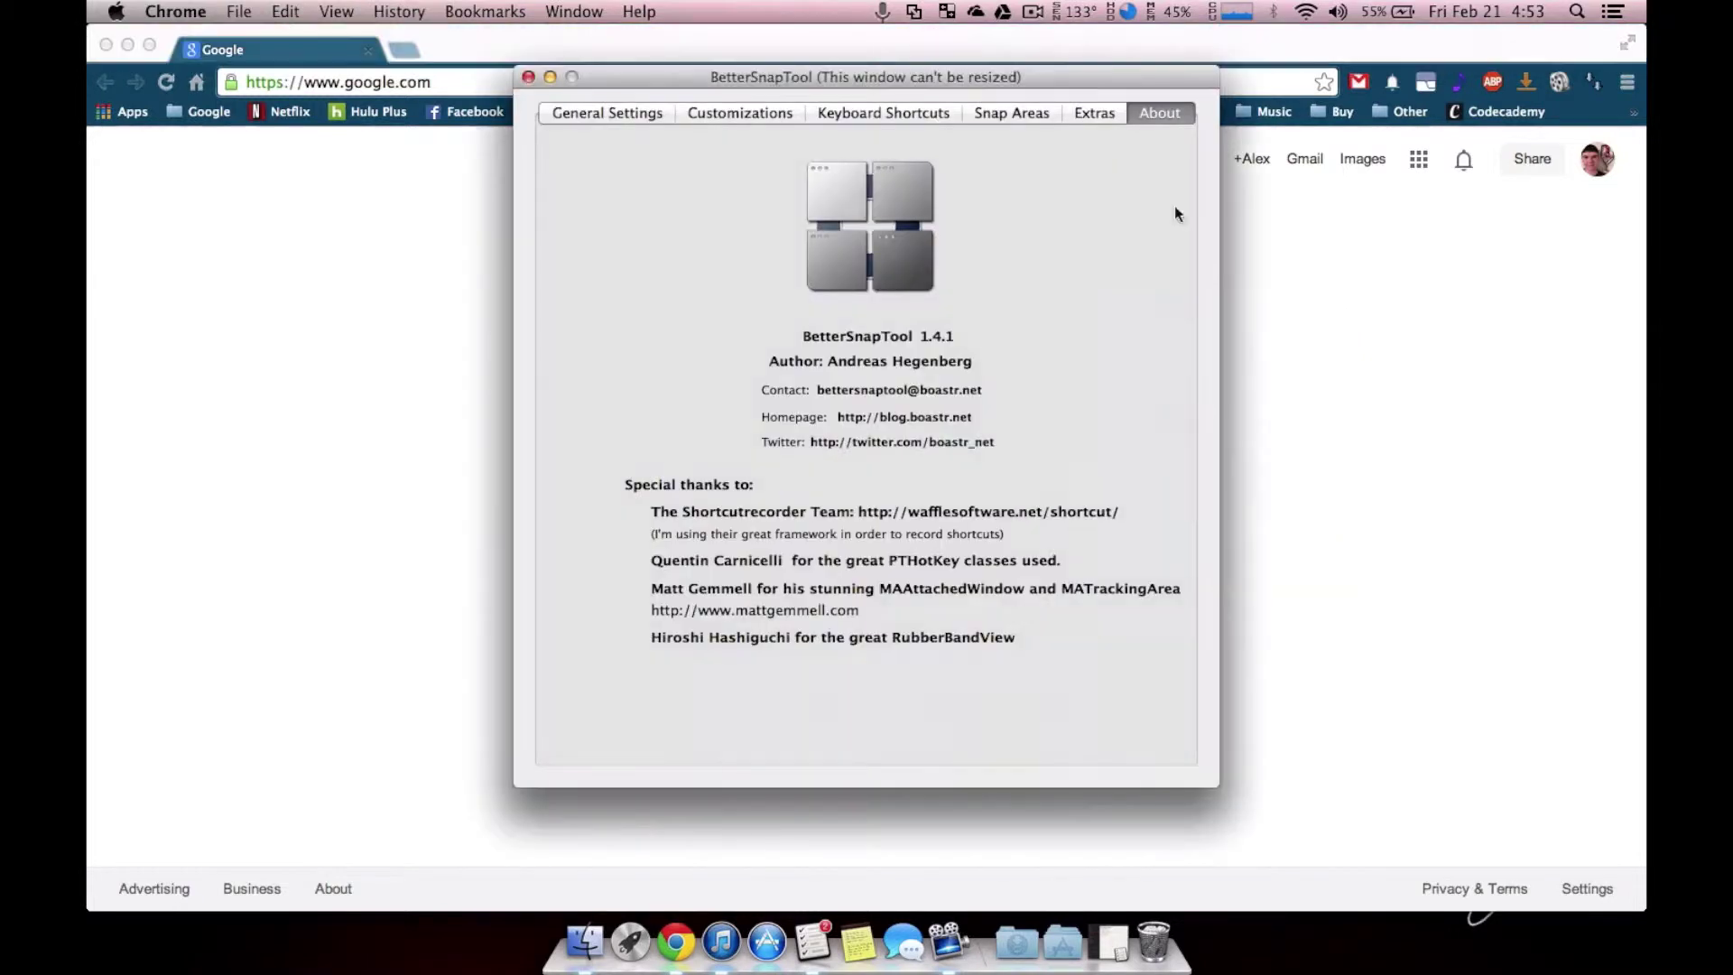
{"action": "left_click", "coordinate": [948, 14]}
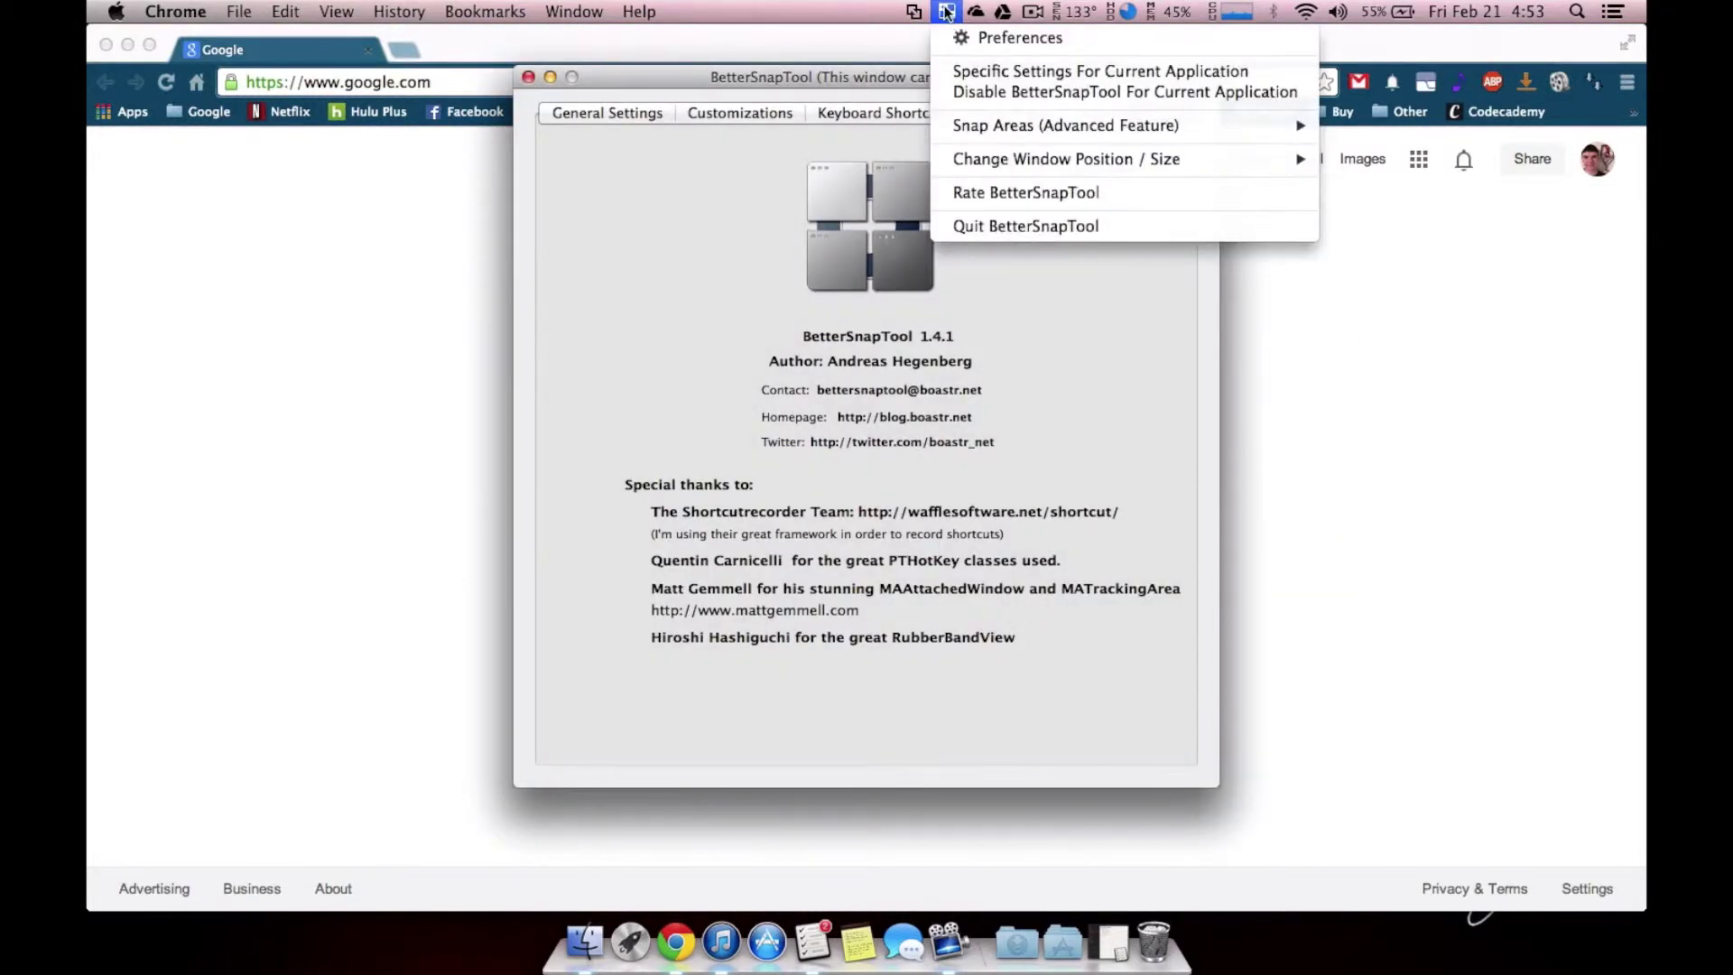
{"action": "left_click", "coordinate": [742, 112]}
{"action": "left_click", "coordinate": [742, 112]}
{"action": "left_click", "coordinate": [880, 112]}
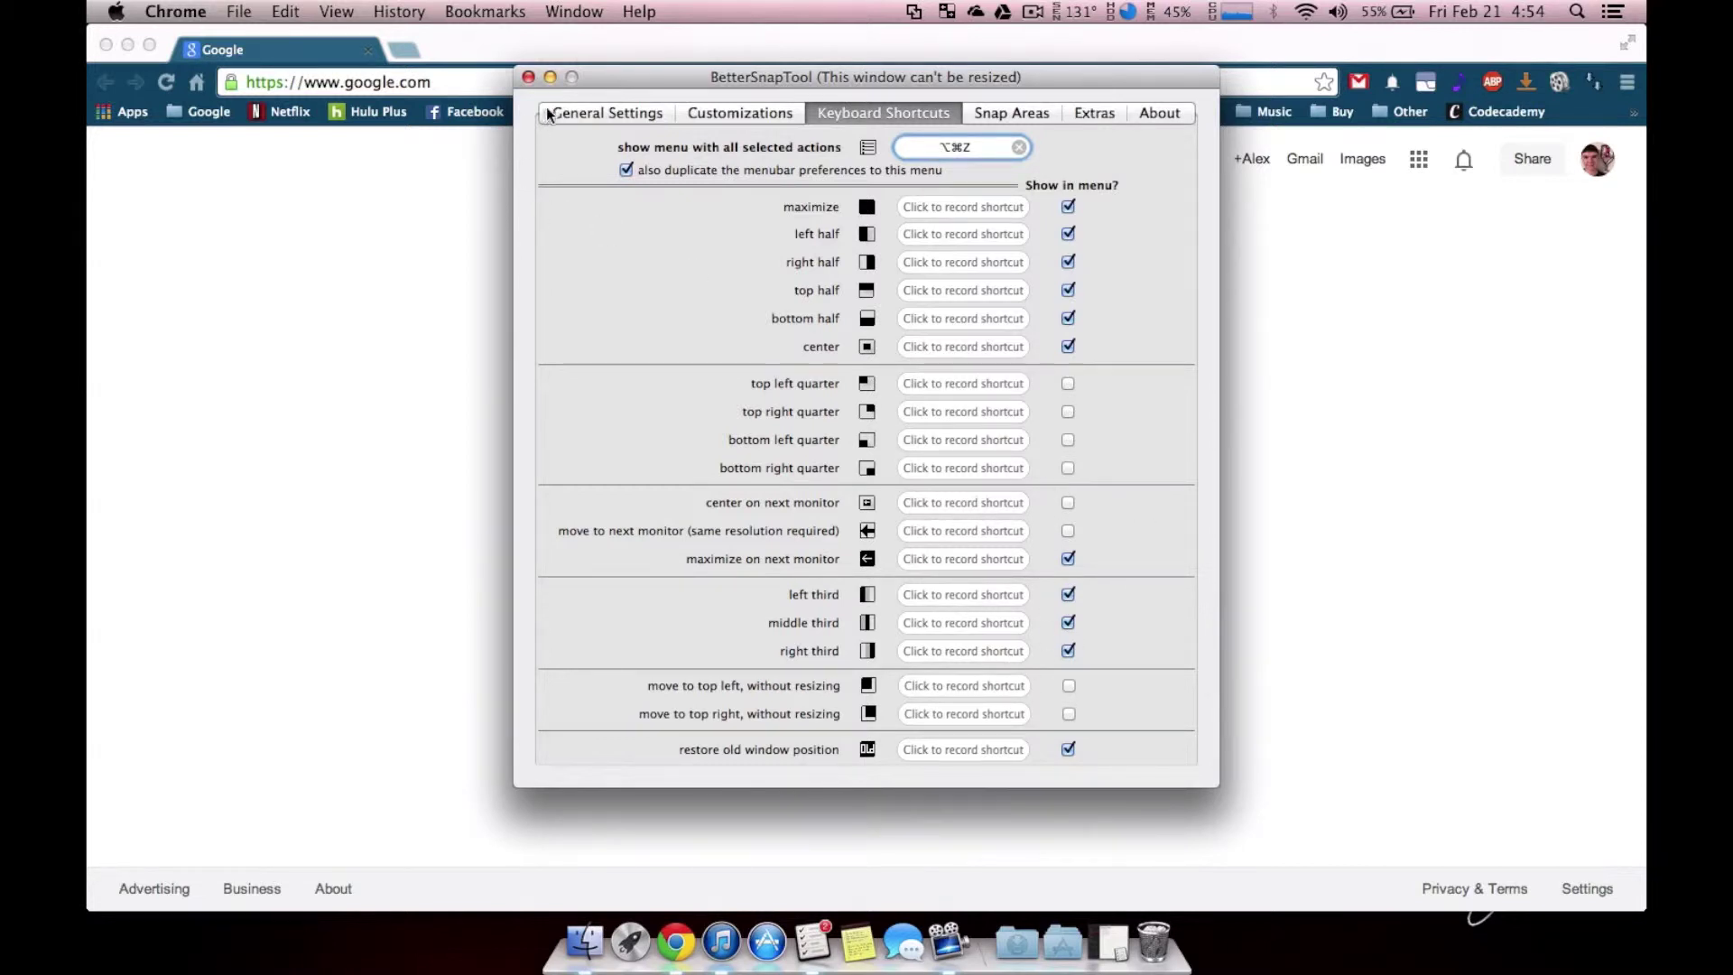
{"action": "left_click", "coordinate": [529, 78]}
- Minimize Chrome, restore the Reminders window, and show BetterSnapTool's Snap Areas (Advanced Feature) options
{"action": "left_click", "coordinate": [809, 34]}
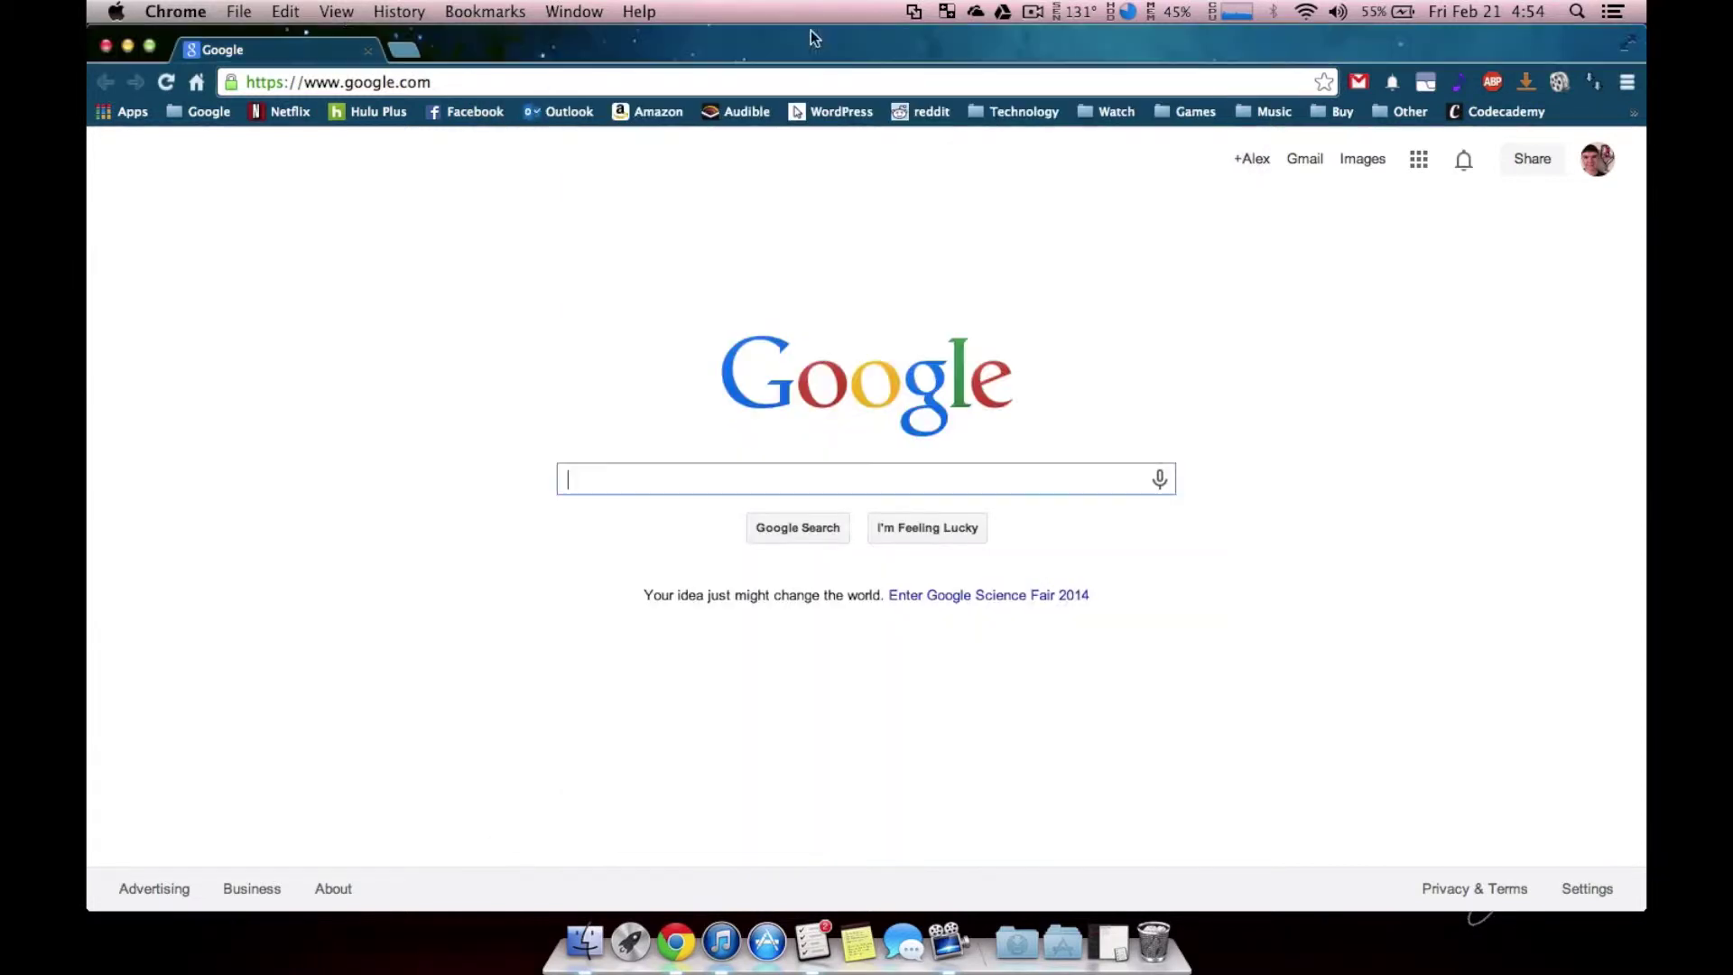
{"action": "left_click", "coordinate": [130, 45]}
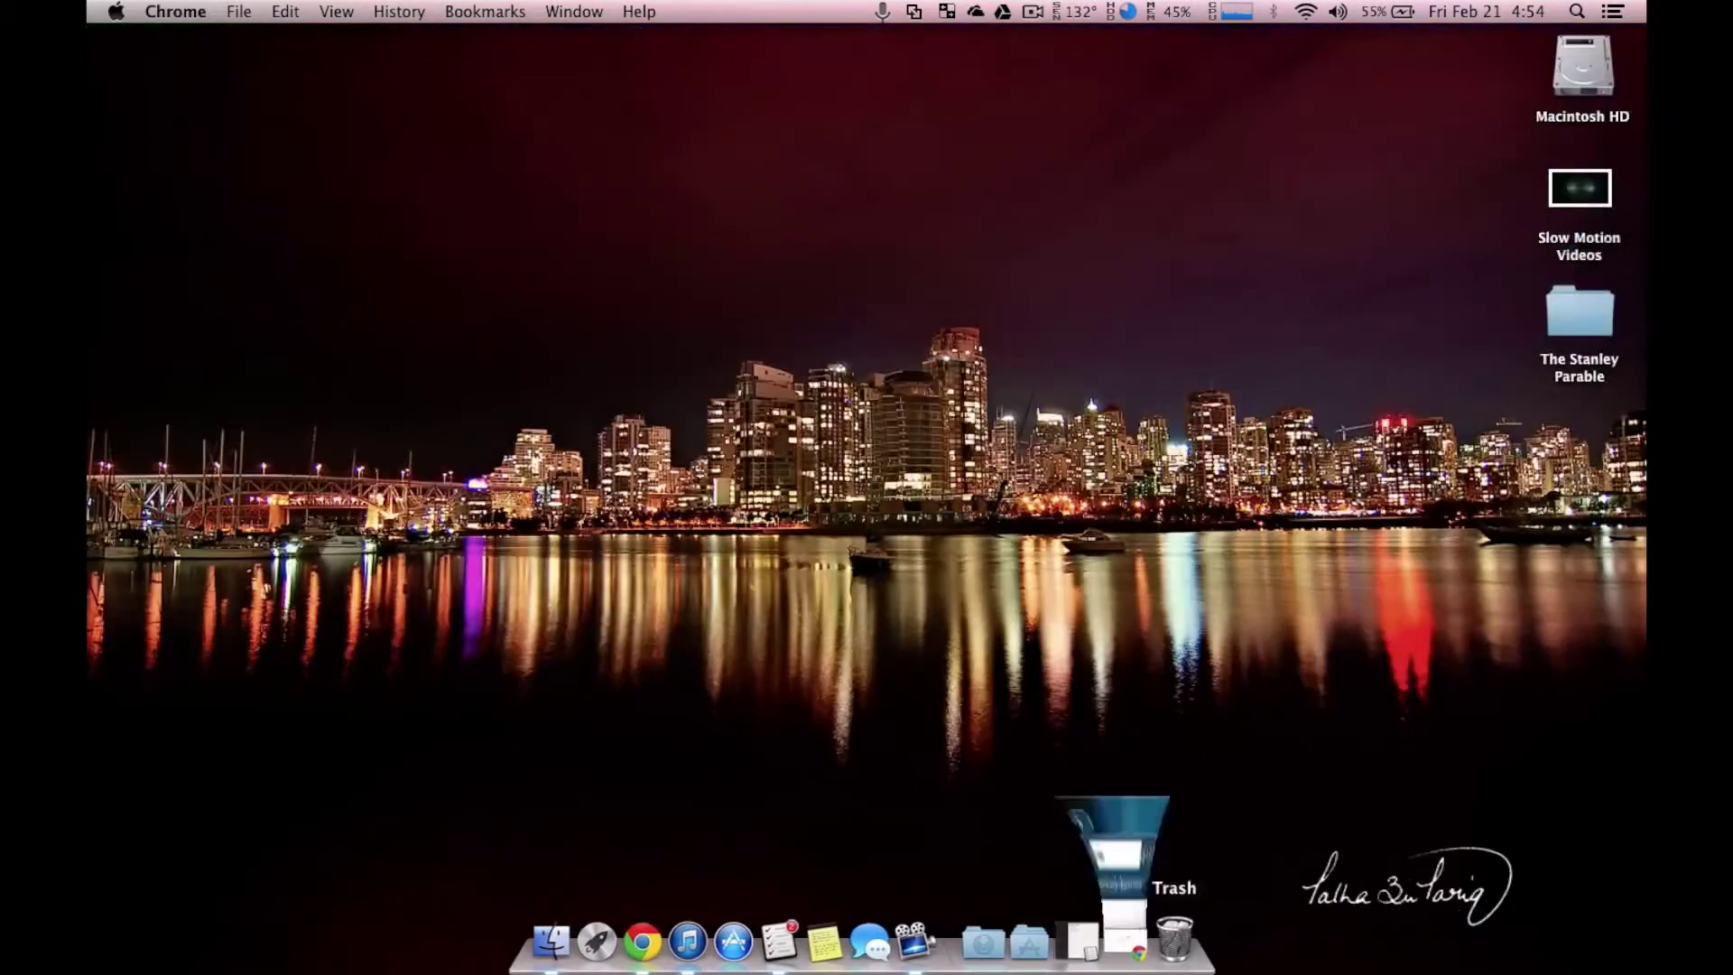
{"action": "left_click", "coordinate": [1079, 934]}
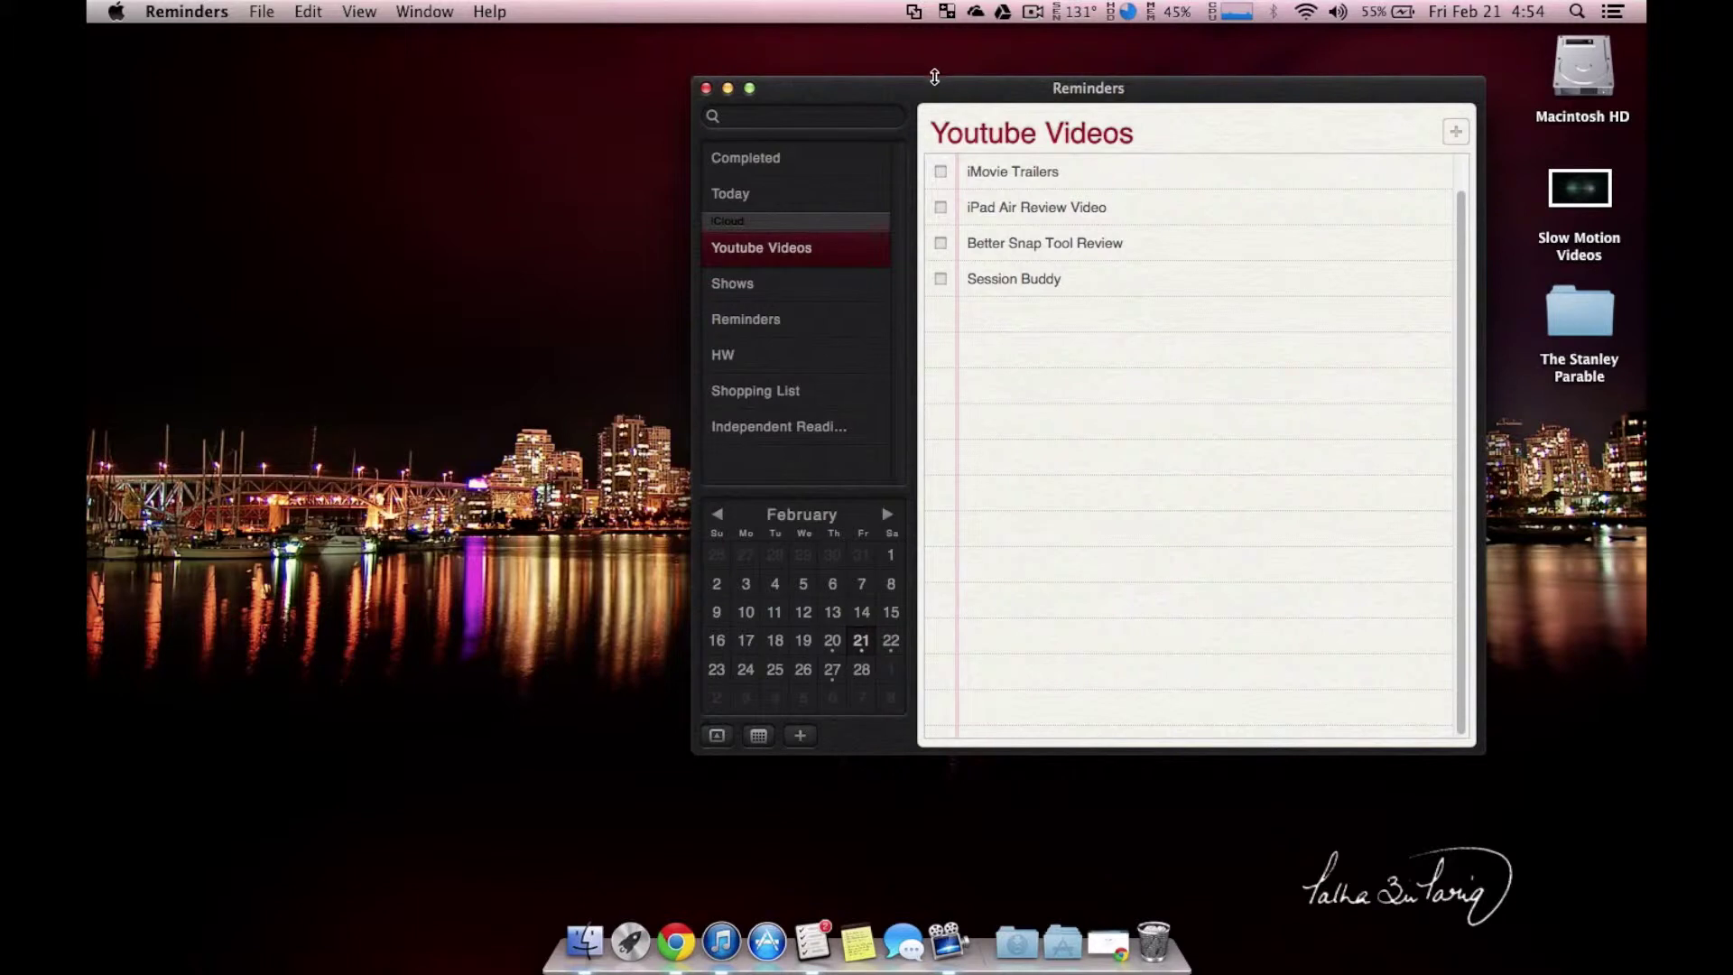
{"action": "left_click", "coordinate": [945, 13]}
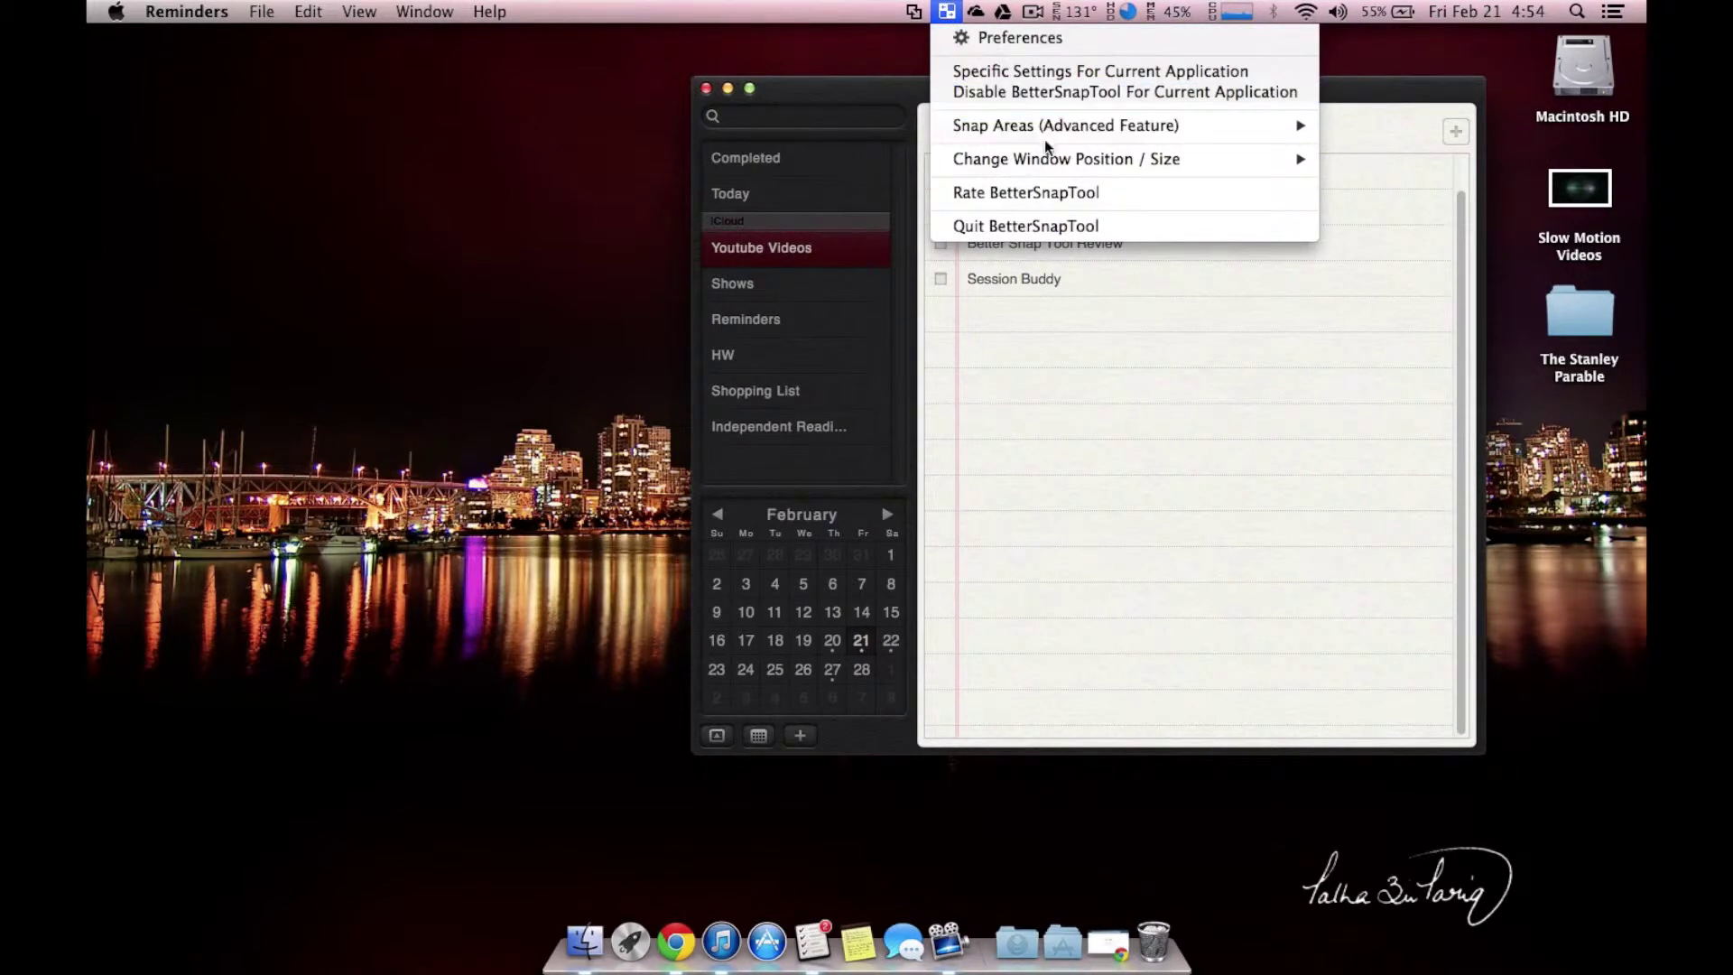
{"action": "mouse_move", "coordinate": [1079, 131]}
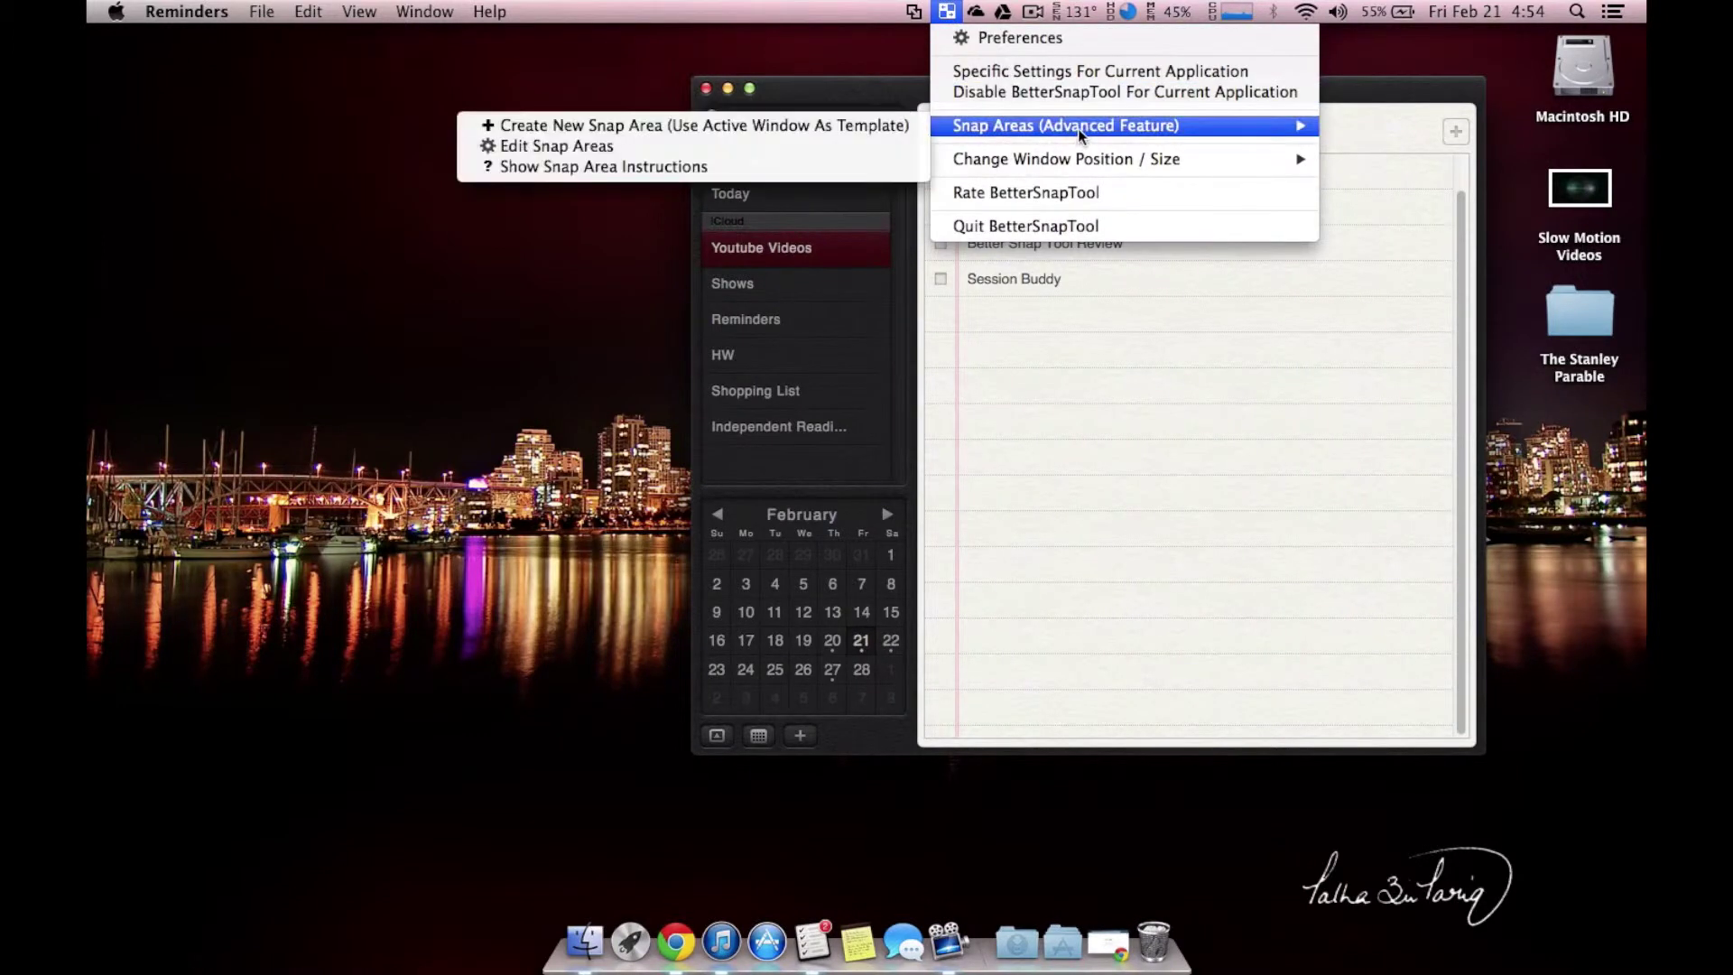
- Create a new snap area using the Reminders window as template and drag it to the upper left
{"action": "left_click", "coordinate": [697, 126]}
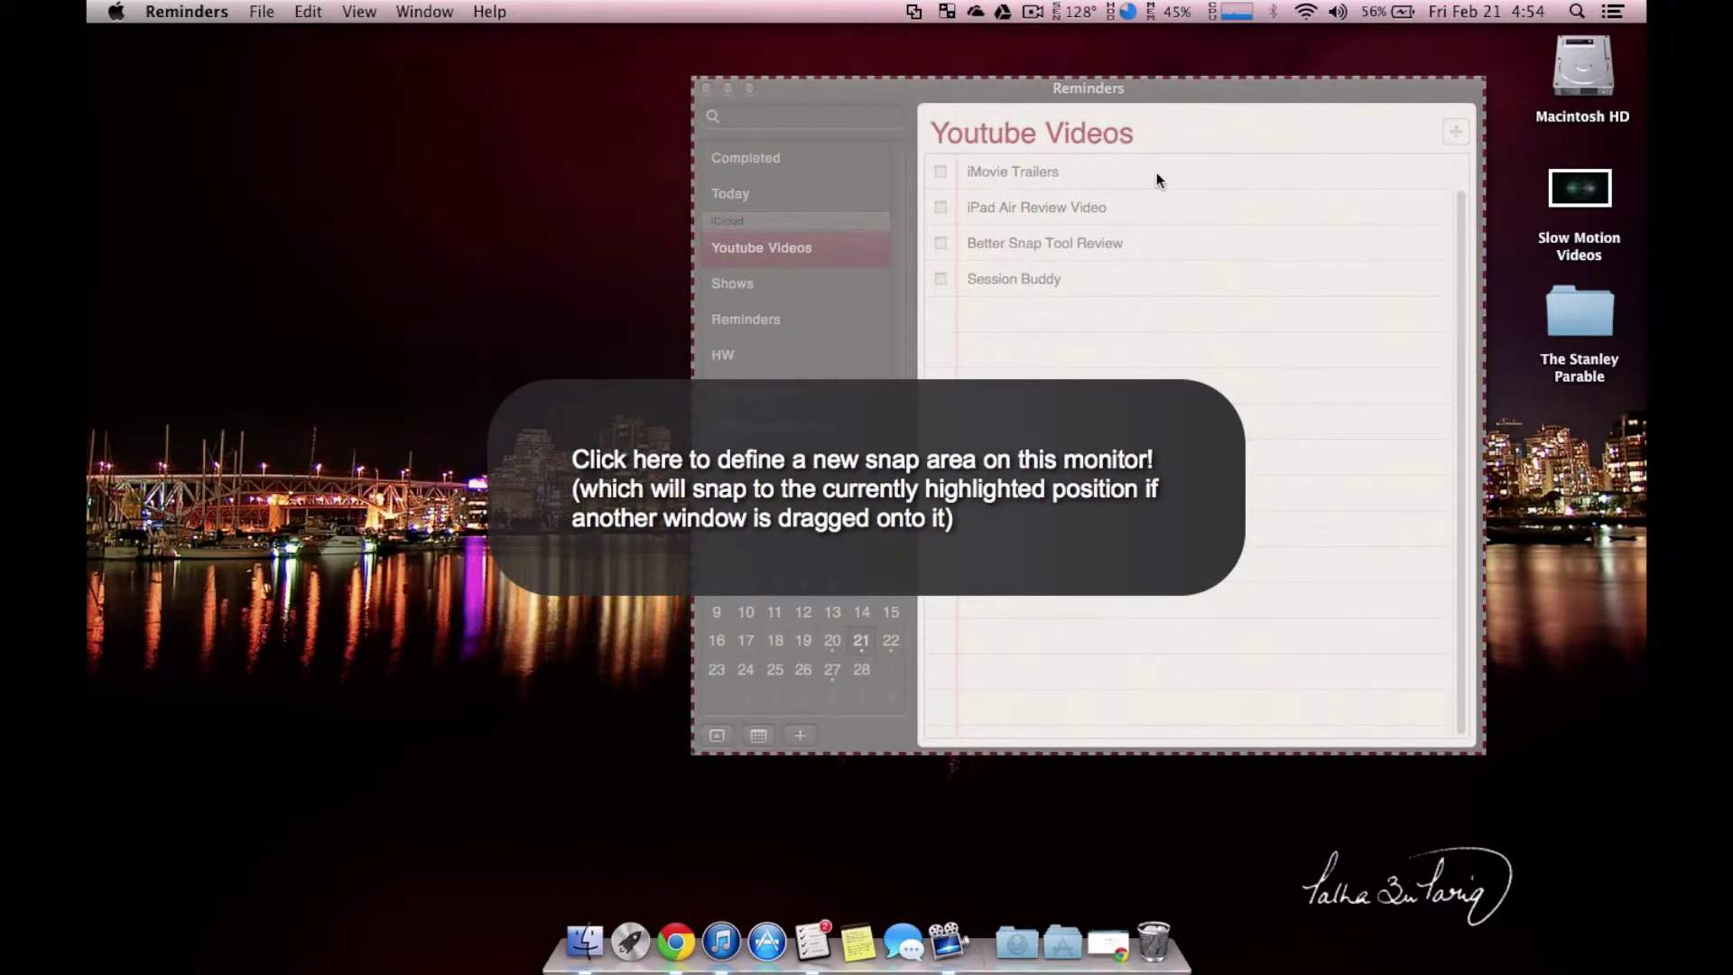
{"action": "left_click", "coordinate": [946, 421]}
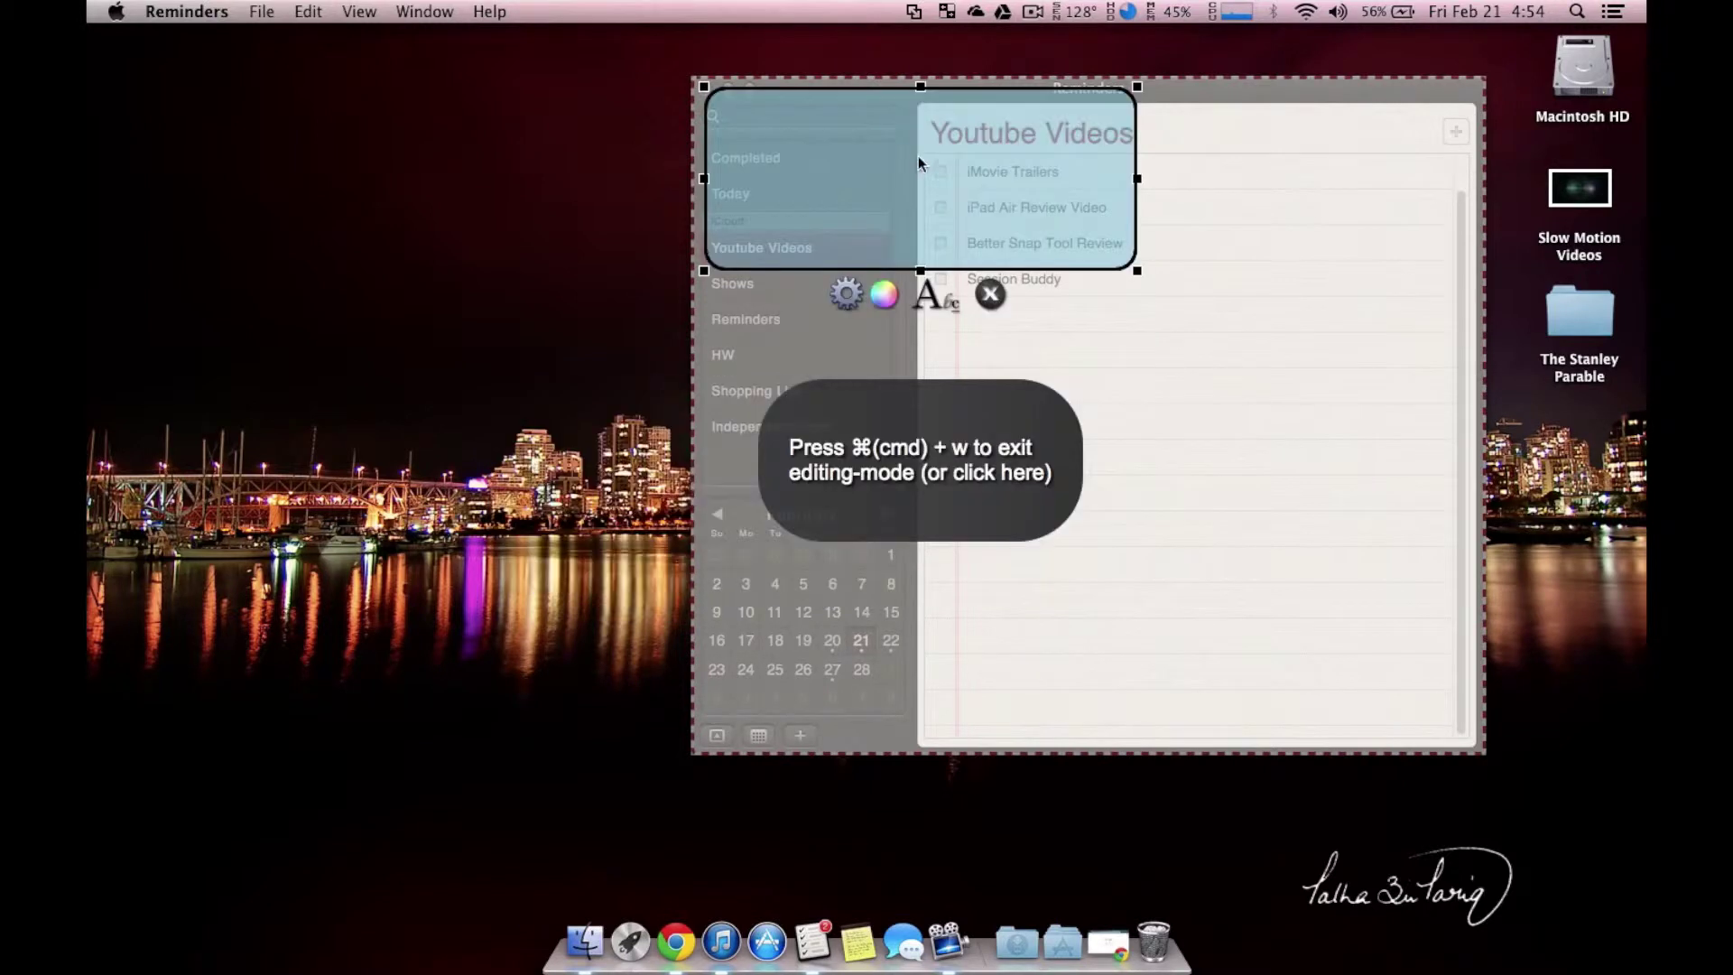
{"action": "left_click_drag", "start_coordinate": [964, 148], "coordinate": [477, 266]}
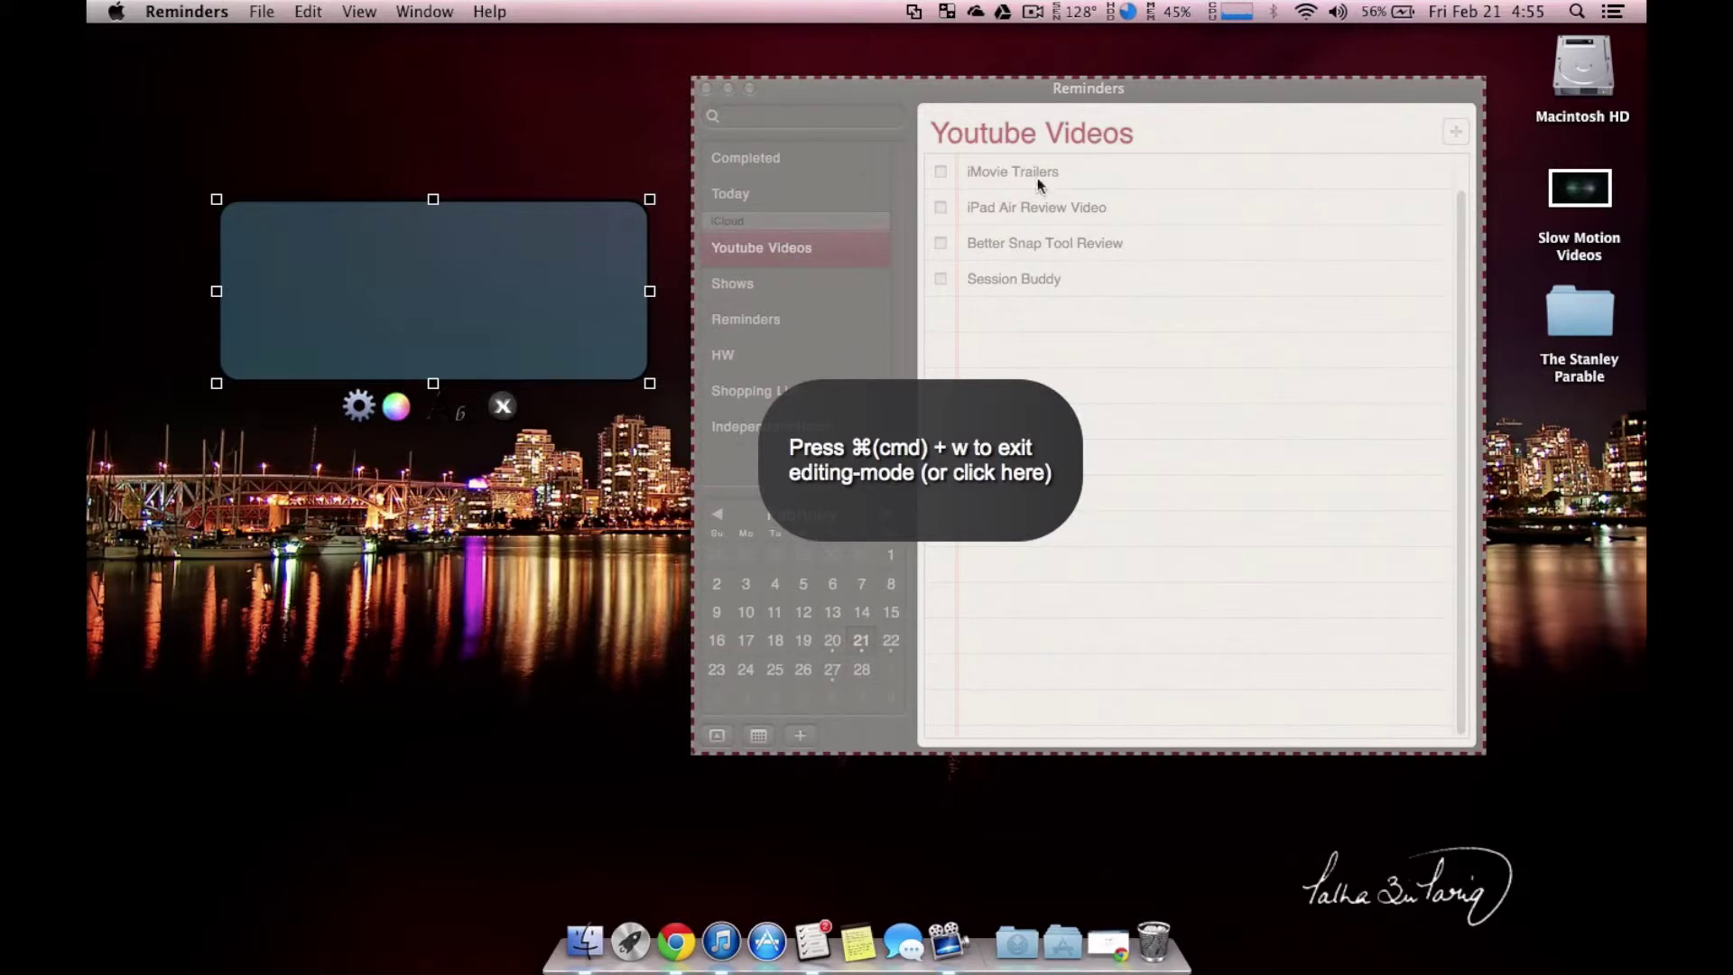
- Label the snap area 'Reminders' and resize it into a thin bar about 200 px wide
{"action": "left_click", "coordinate": [444, 411]}
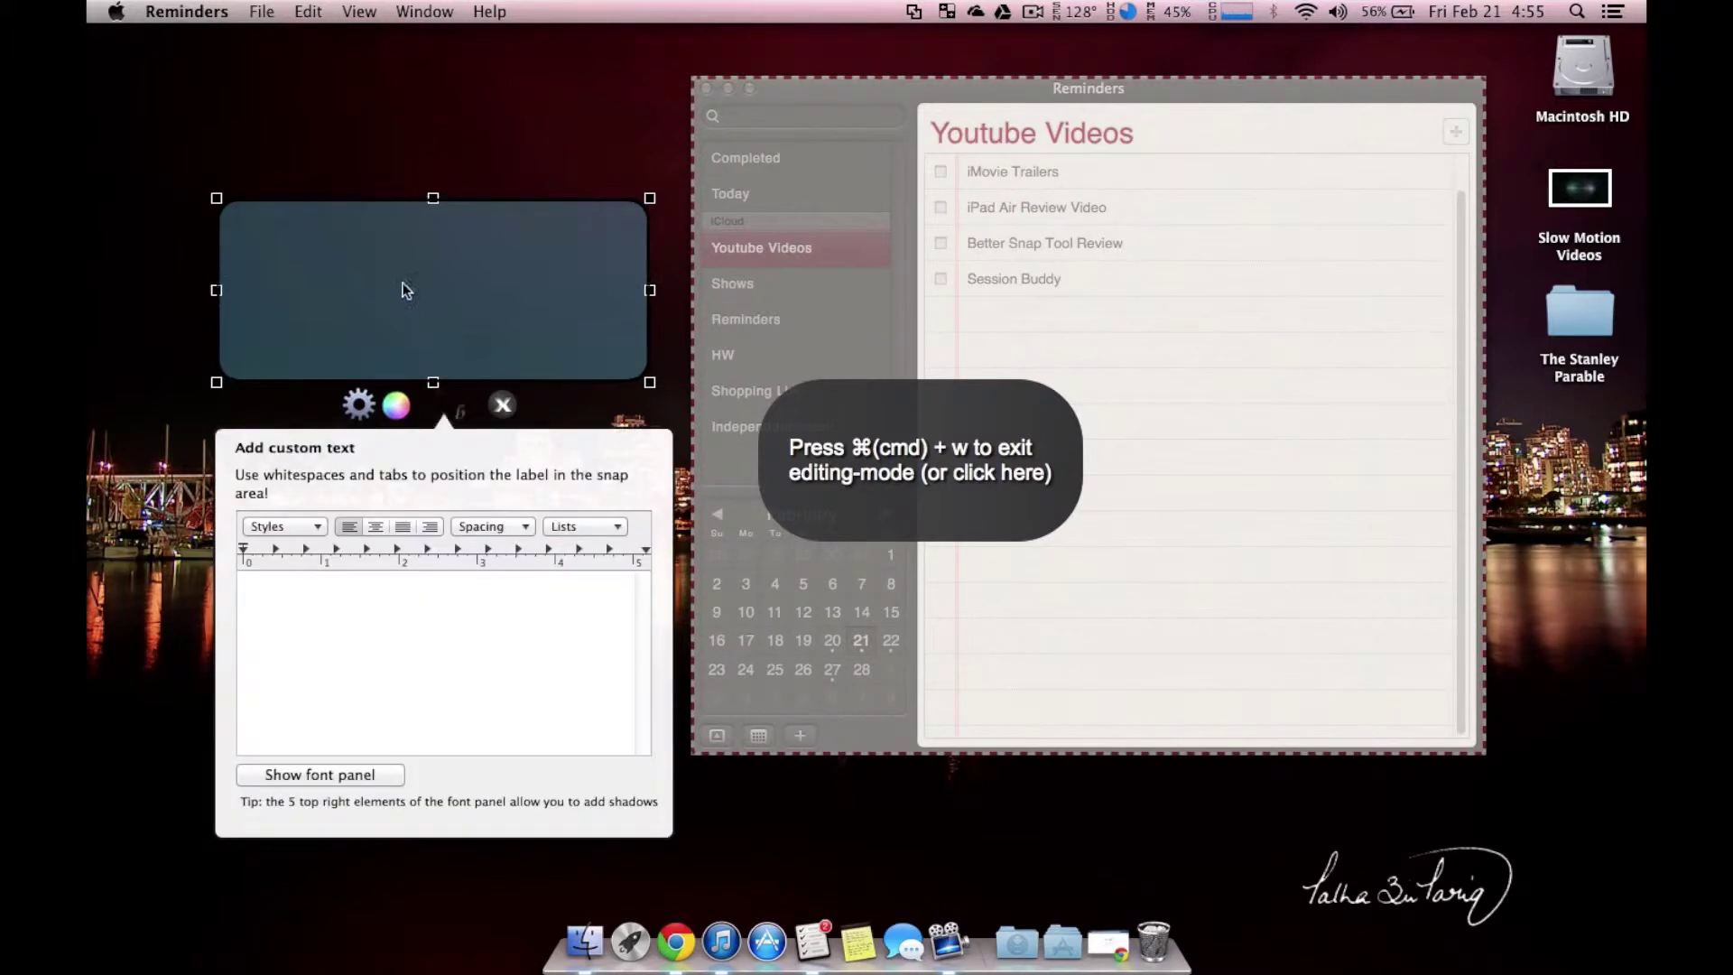
{"action": "left_click", "coordinate": [338, 627]}
{"action": "type", "text": "Reminders"}
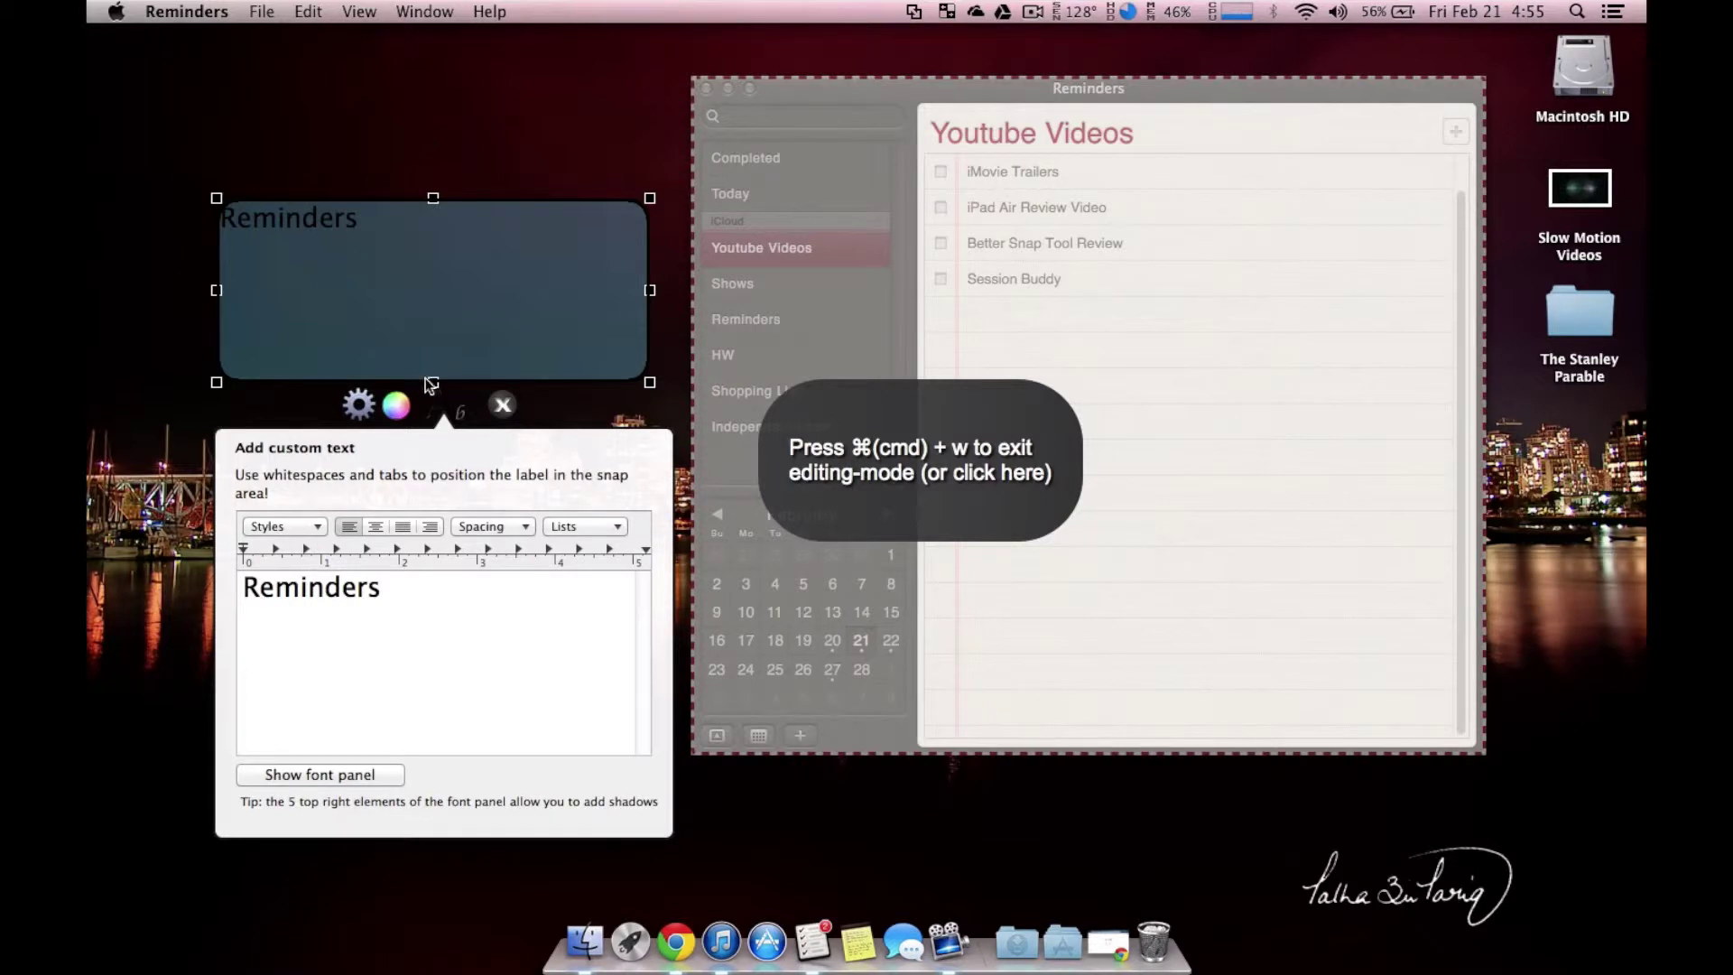
{"action": "left_click_drag", "start_coordinate": [434, 380], "coordinate": [437, 262]}
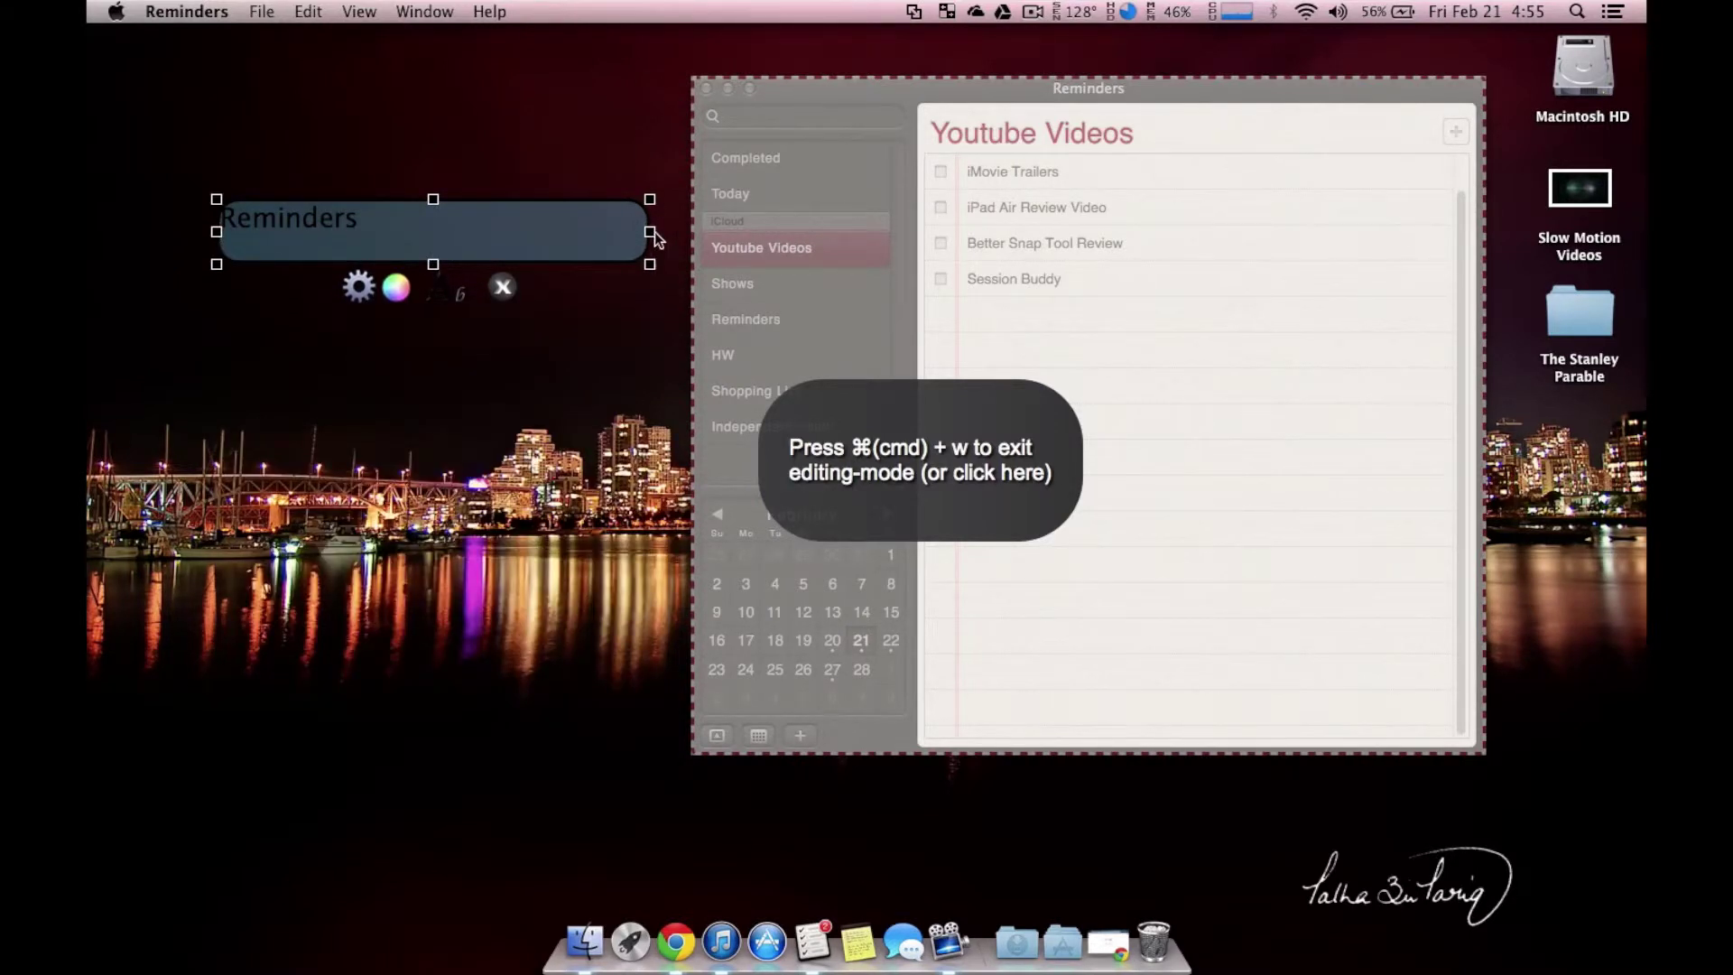
{"action": "left_click_drag", "start_coordinate": [643, 232], "coordinate": [396, 226]}
- Make the snap area background the Silver crayon colour and show its position and size settings
{"action": "left_click", "coordinate": [268, 287]}
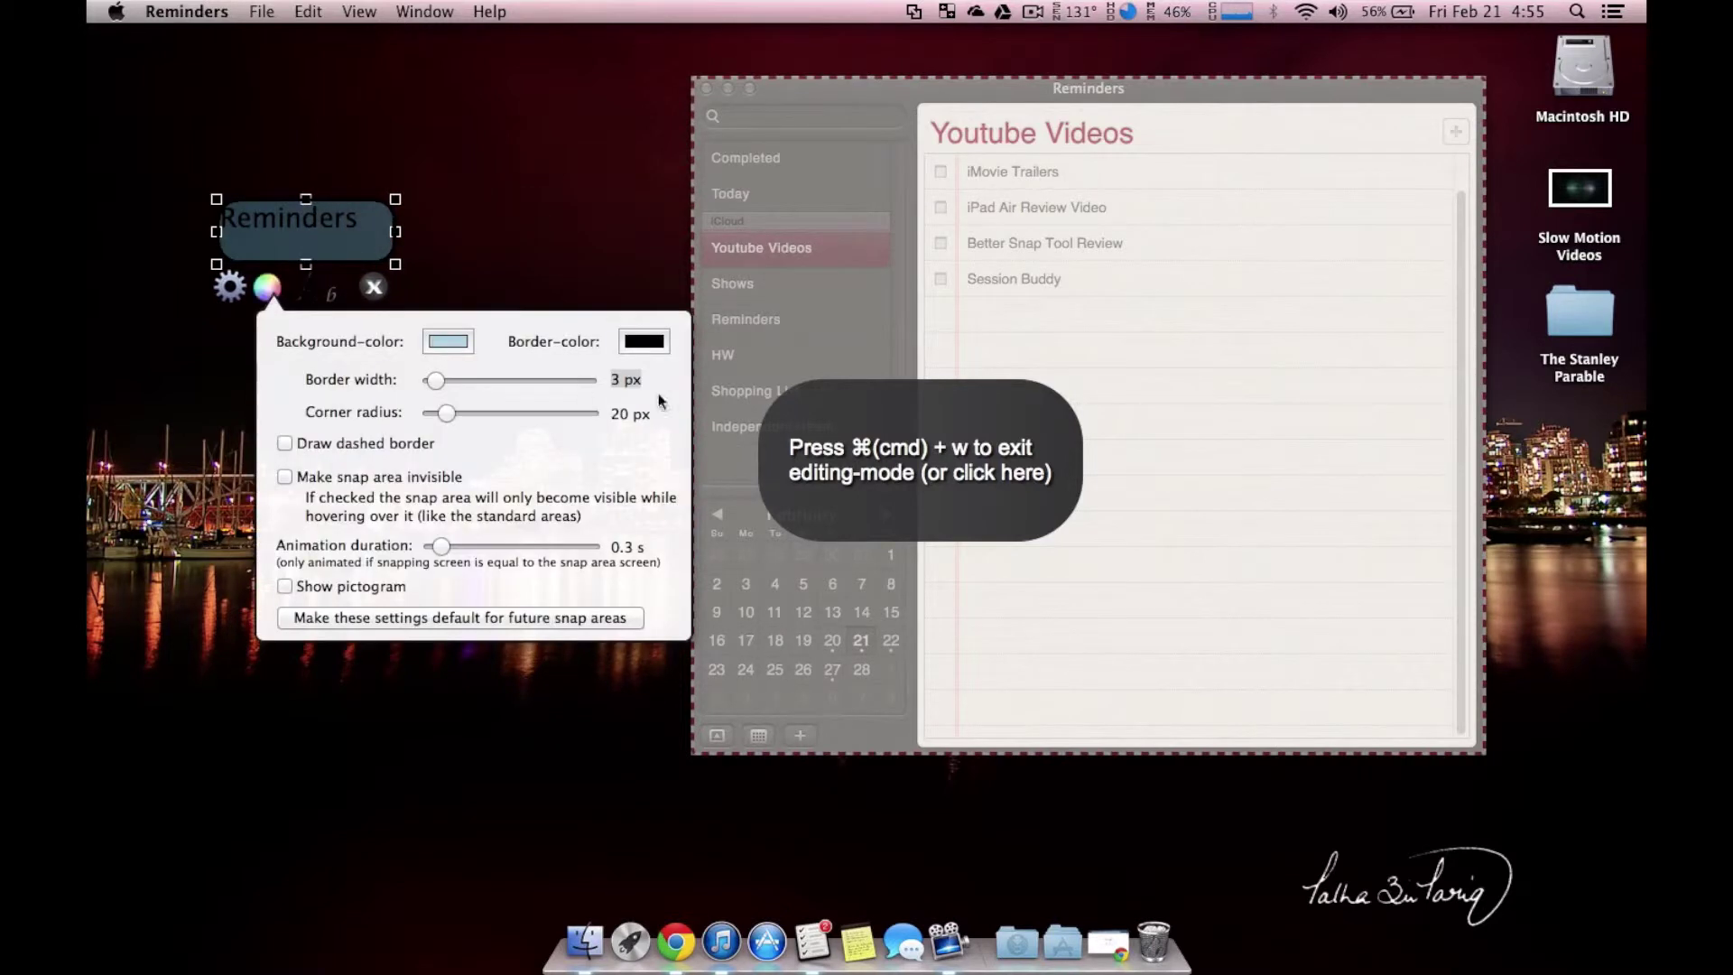
{"action": "left_click", "coordinate": [456, 348]}
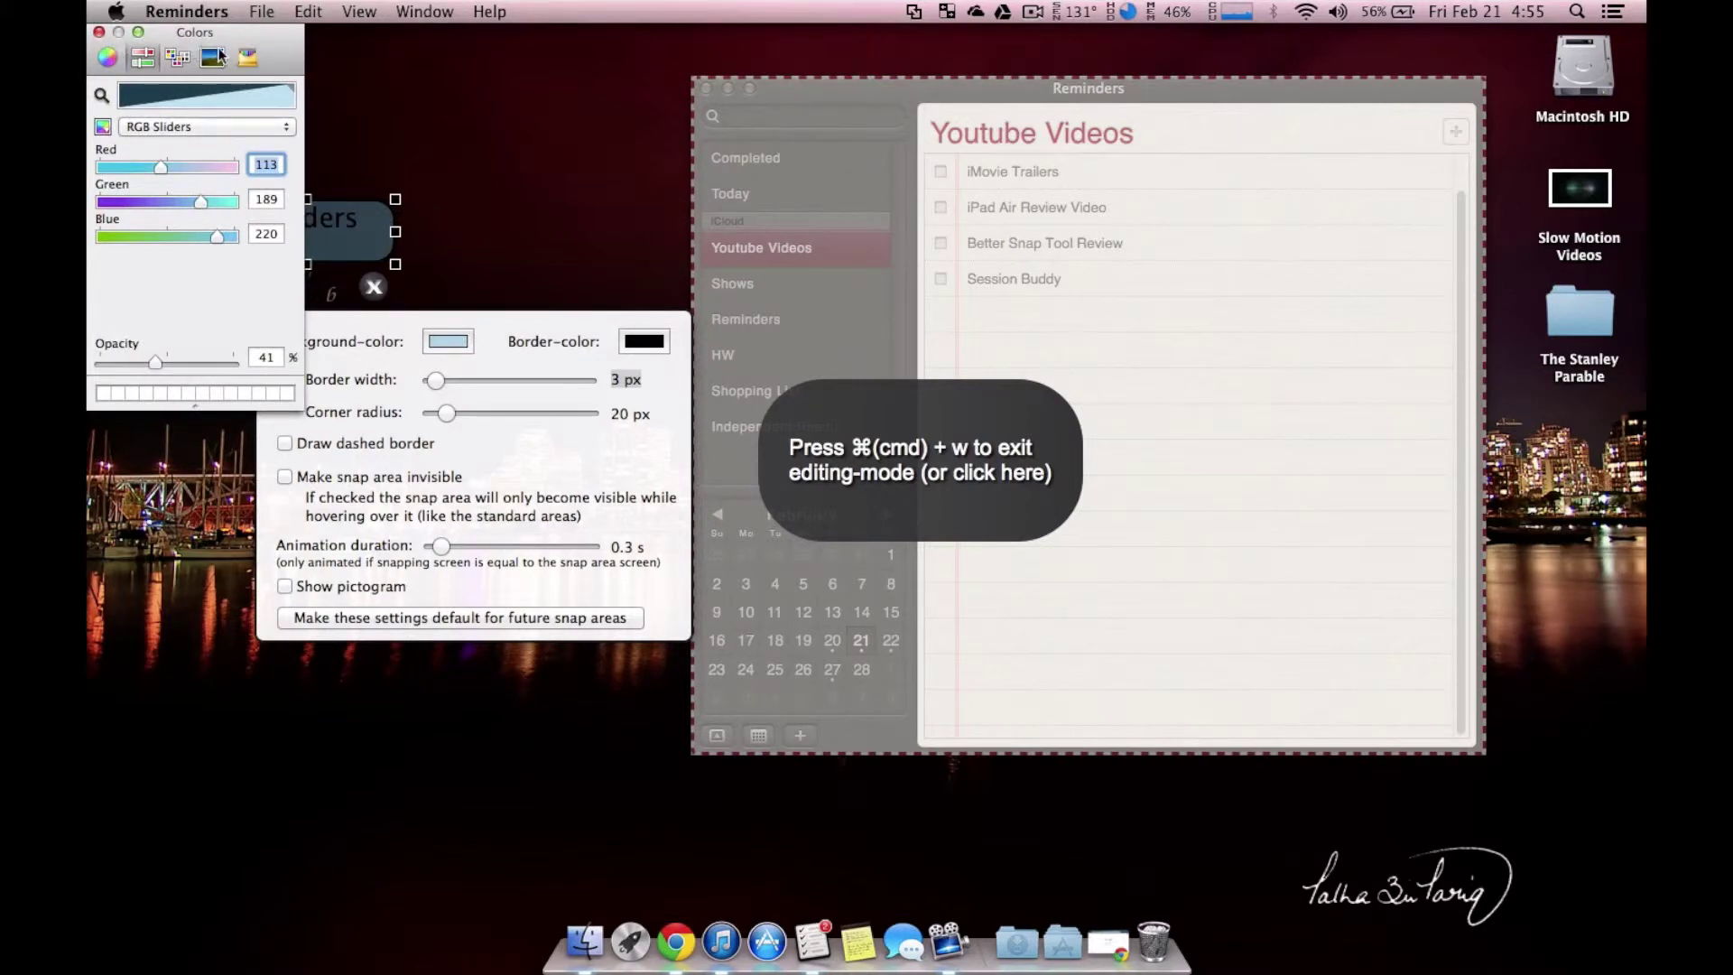
{"action": "left_click", "coordinate": [251, 58]}
{"action": "left_click", "coordinate": [298, 231]}
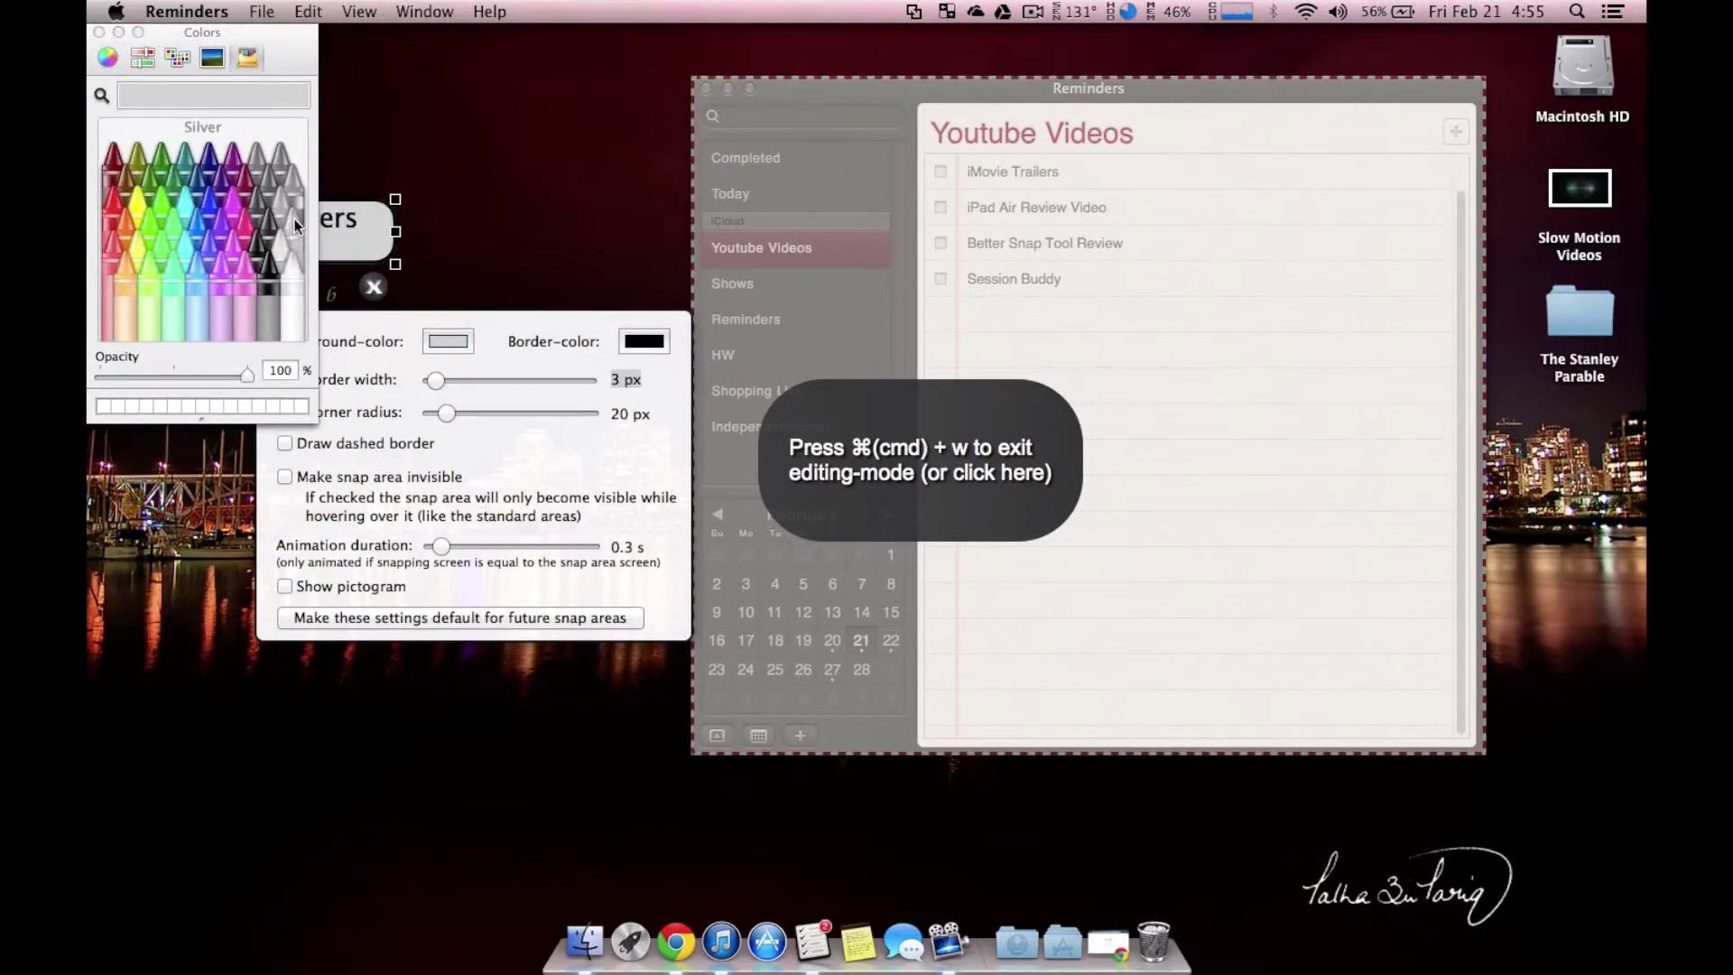
{"action": "left_click", "coordinate": [101, 34]}
{"action": "left_click", "coordinate": [230, 287]}
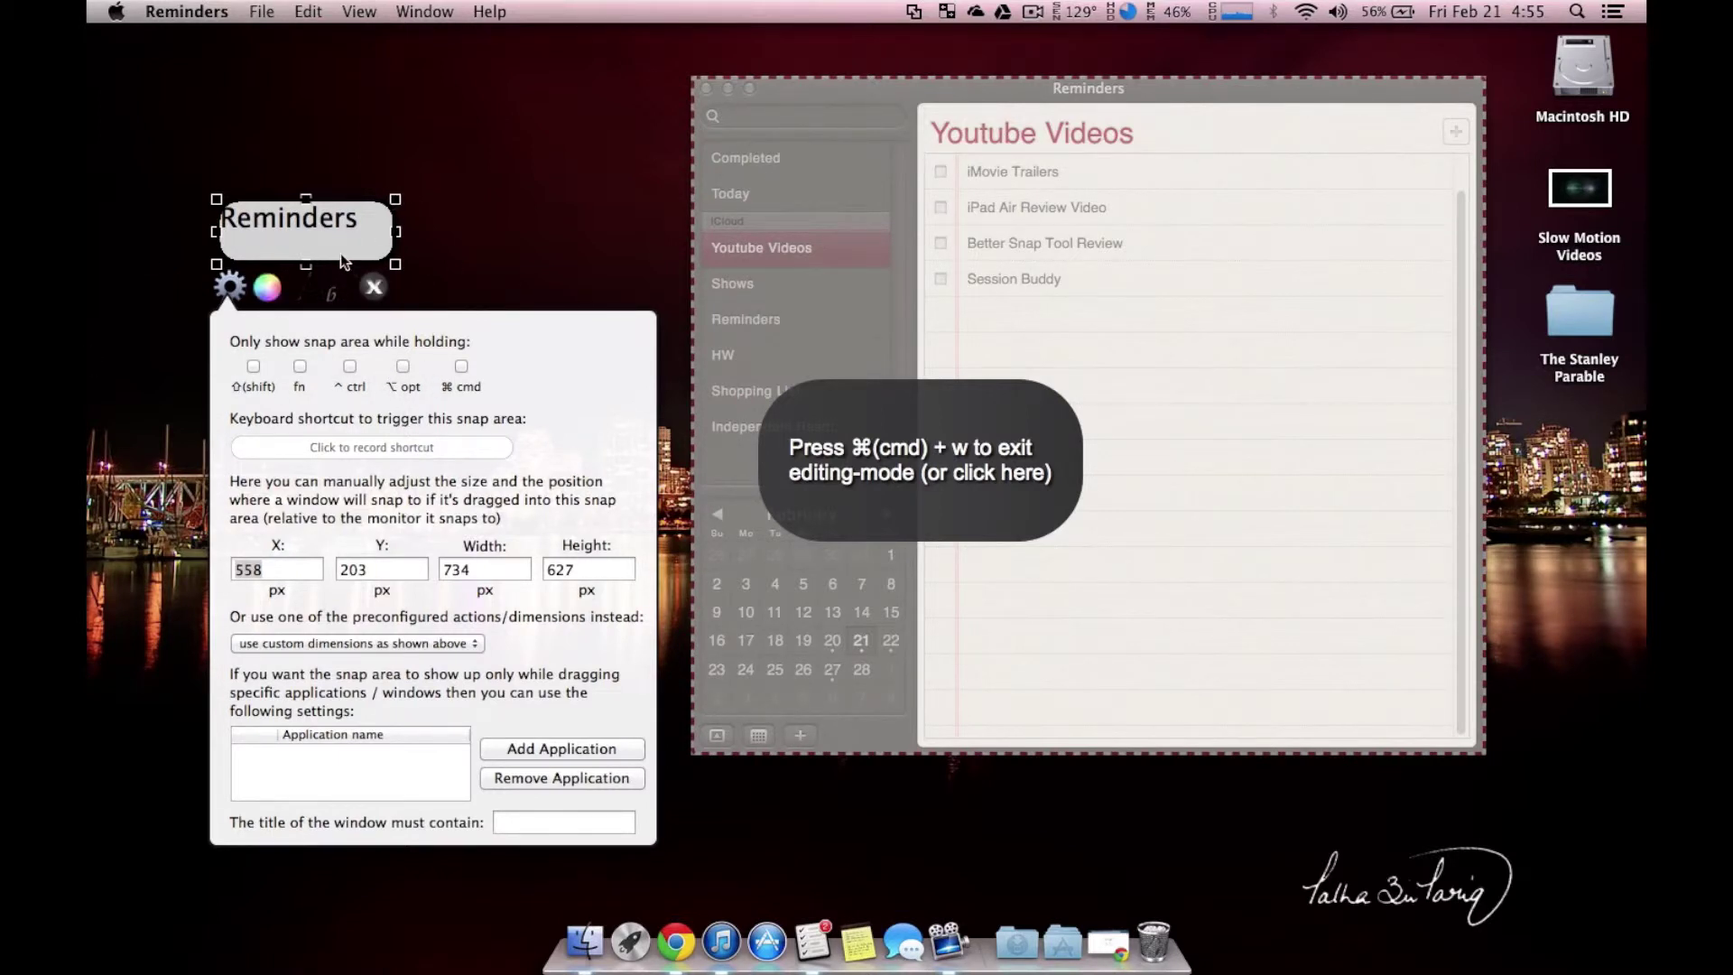
- Drag the Reminders snap area to the bottom-right corner of the screen
{"action": "left_click_drag", "start_coordinate": [339, 253], "coordinate": [442, 278]}
{"action": "left_click_drag", "start_coordinate": [358, 263], "coordinate": [1547, 937]}
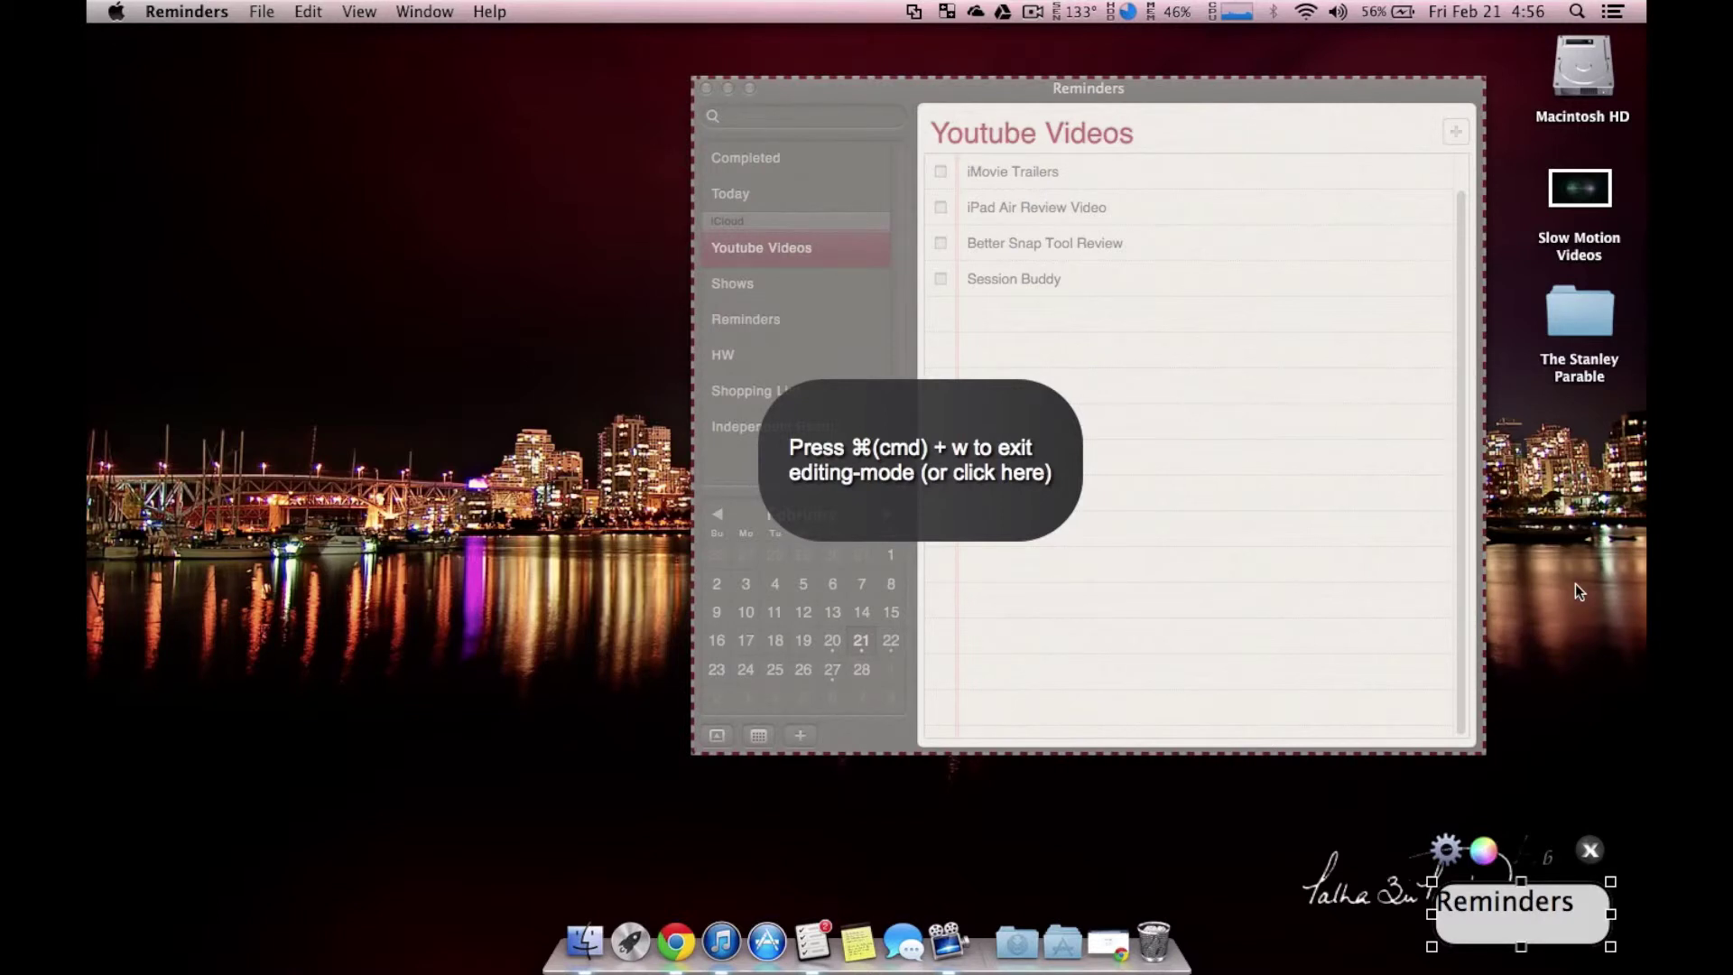
- Exit editing mode with Cmd+W and drop the Reminders window onto the bottom-right snap area
{"action": "key", "text": "super+w"}
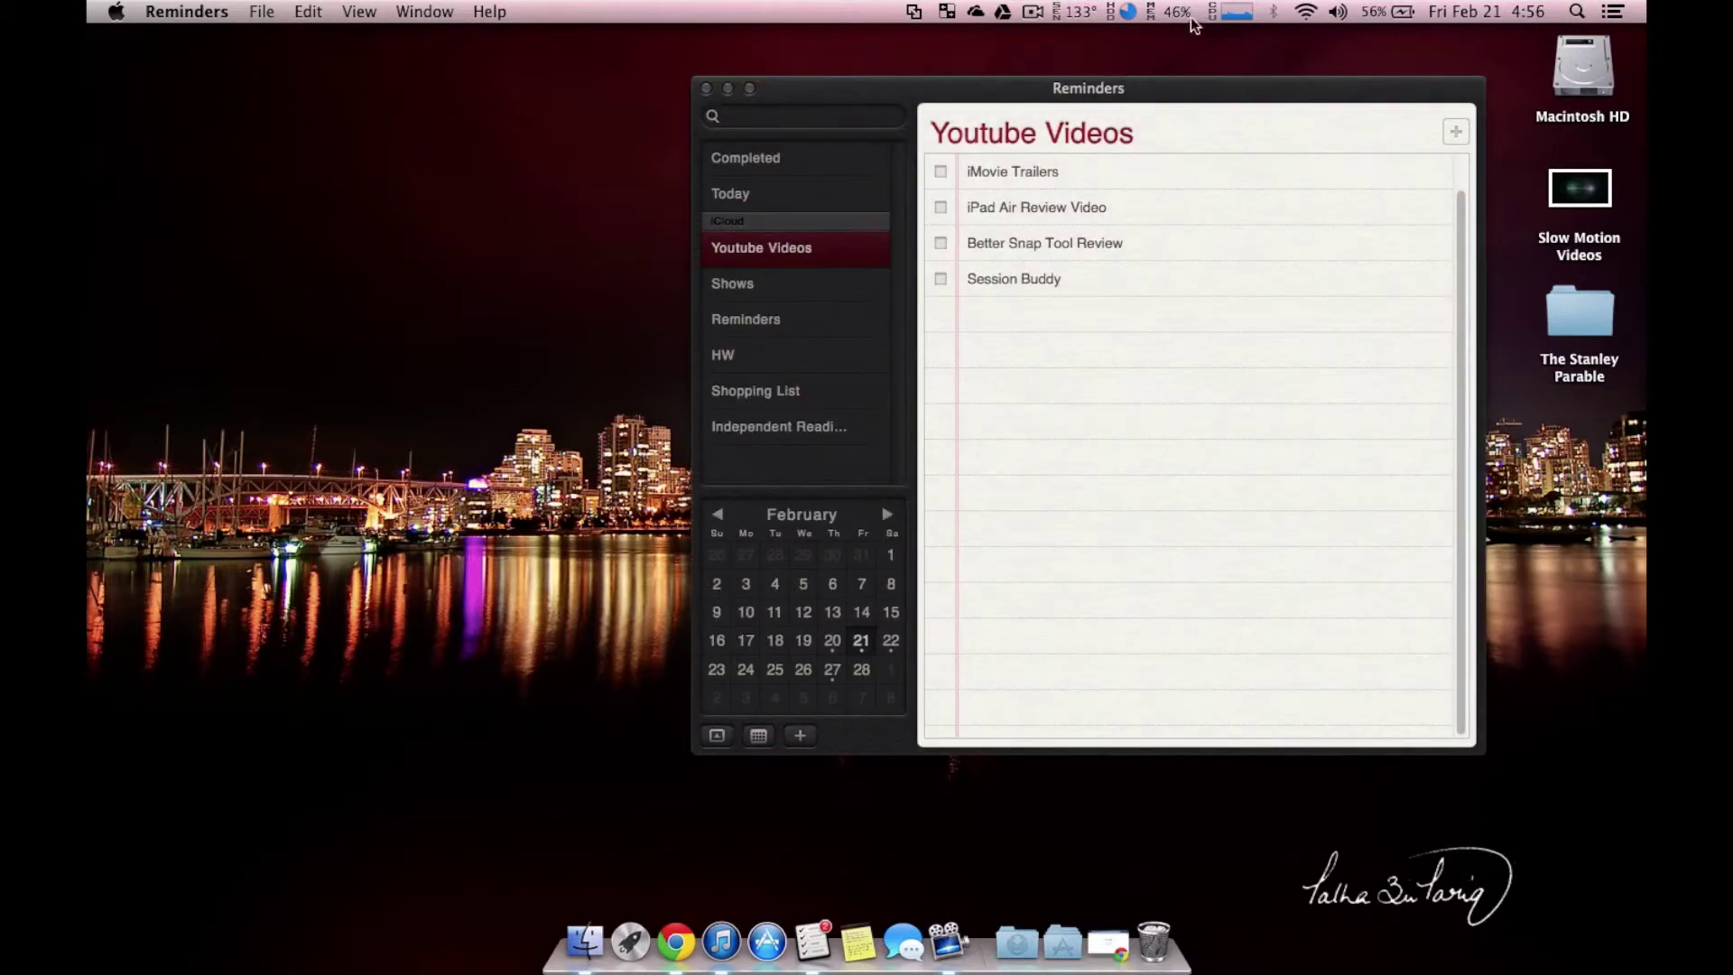
{"action": "left_click_drag", "start_coordinate": [1152, 90], "coordinate": [1552, 921]}
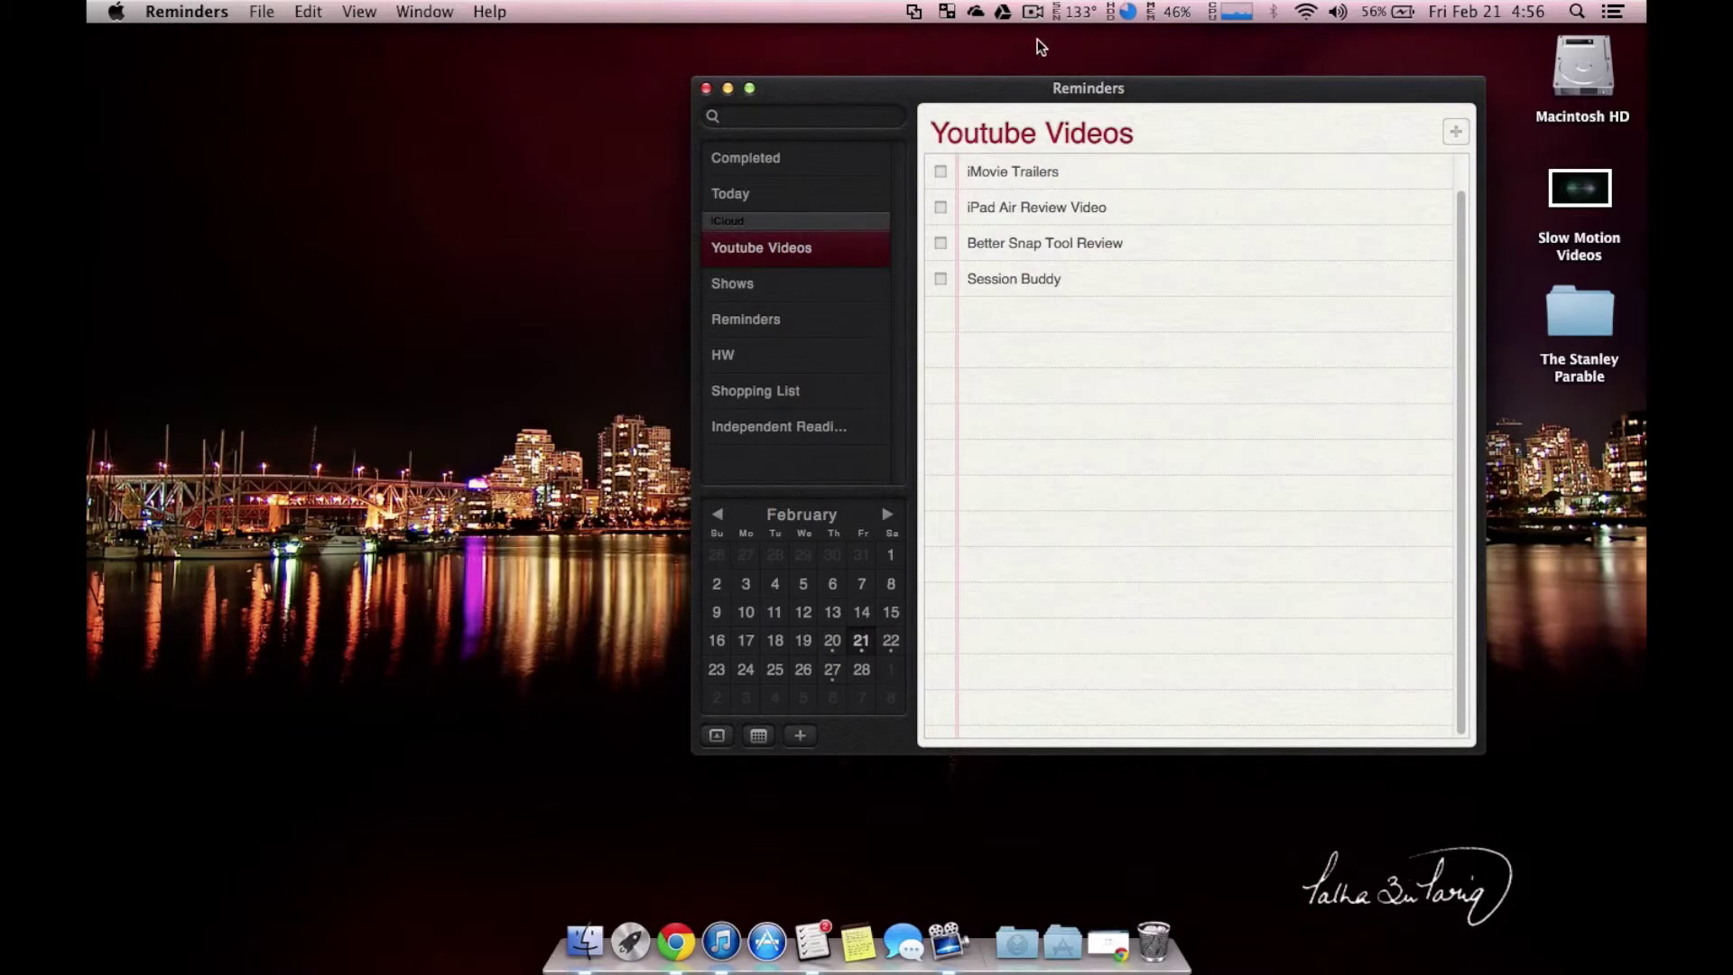
{"action": "left_click", "coordinate": [948, 13]}
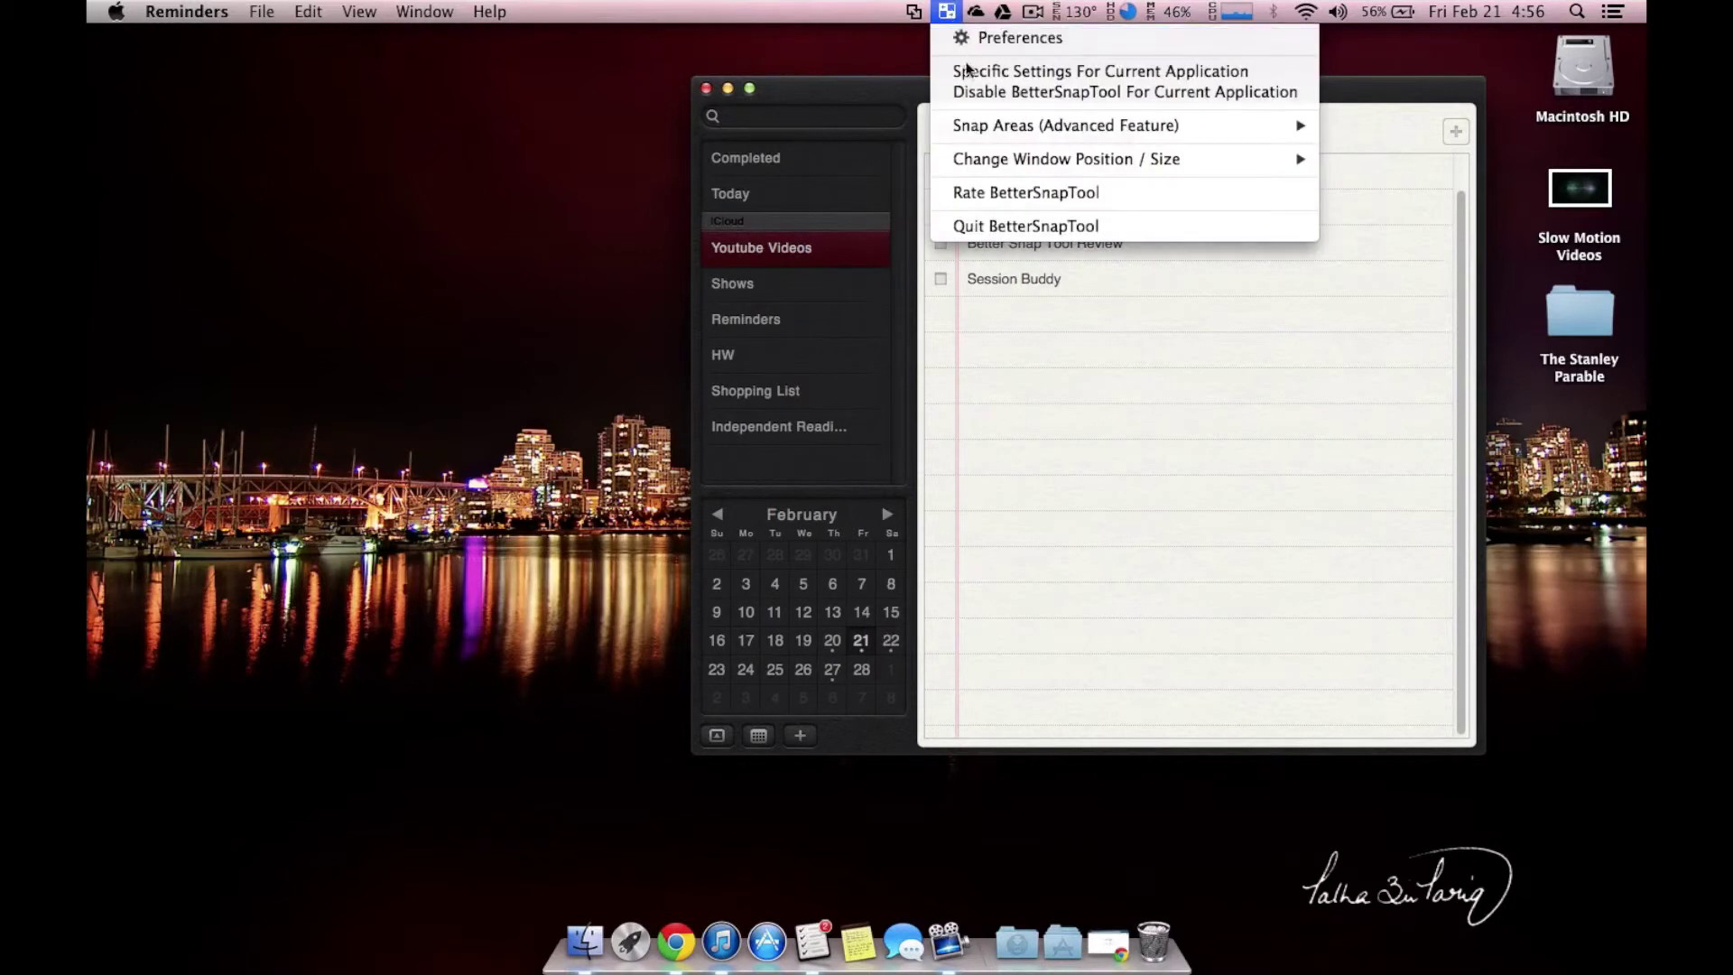
{"action": "mouse_move", "coordinate": [1022, 122]}
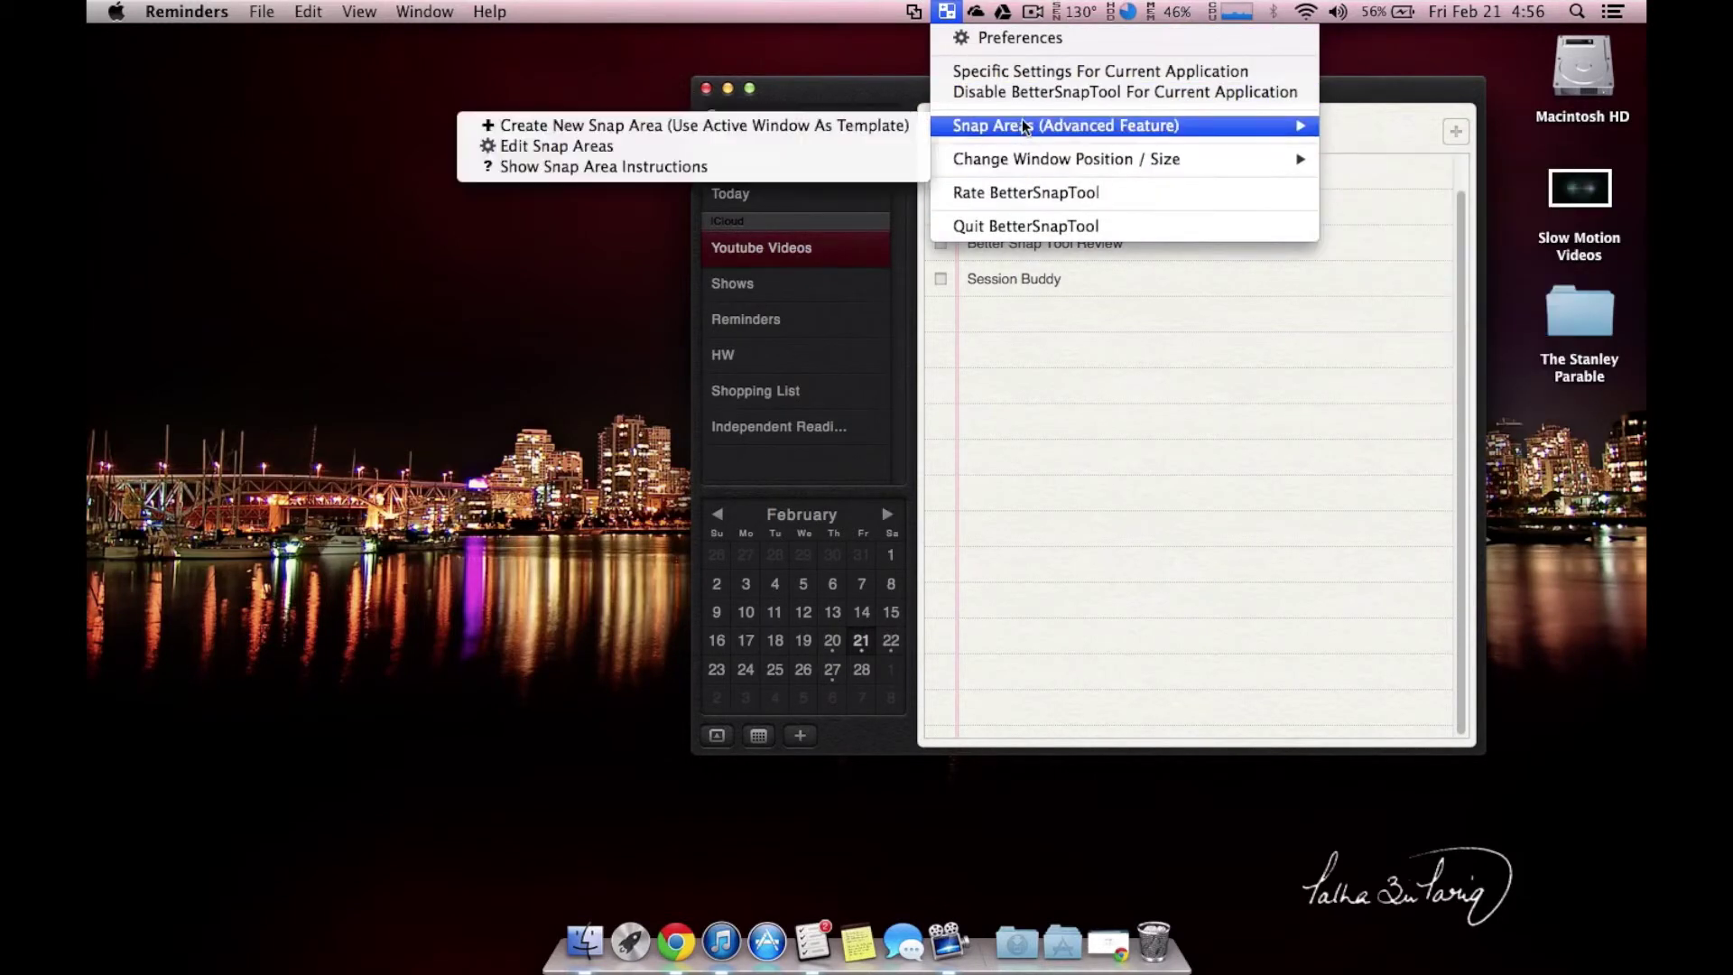
{"action": "left_click", "coordinate": [682, 146]}
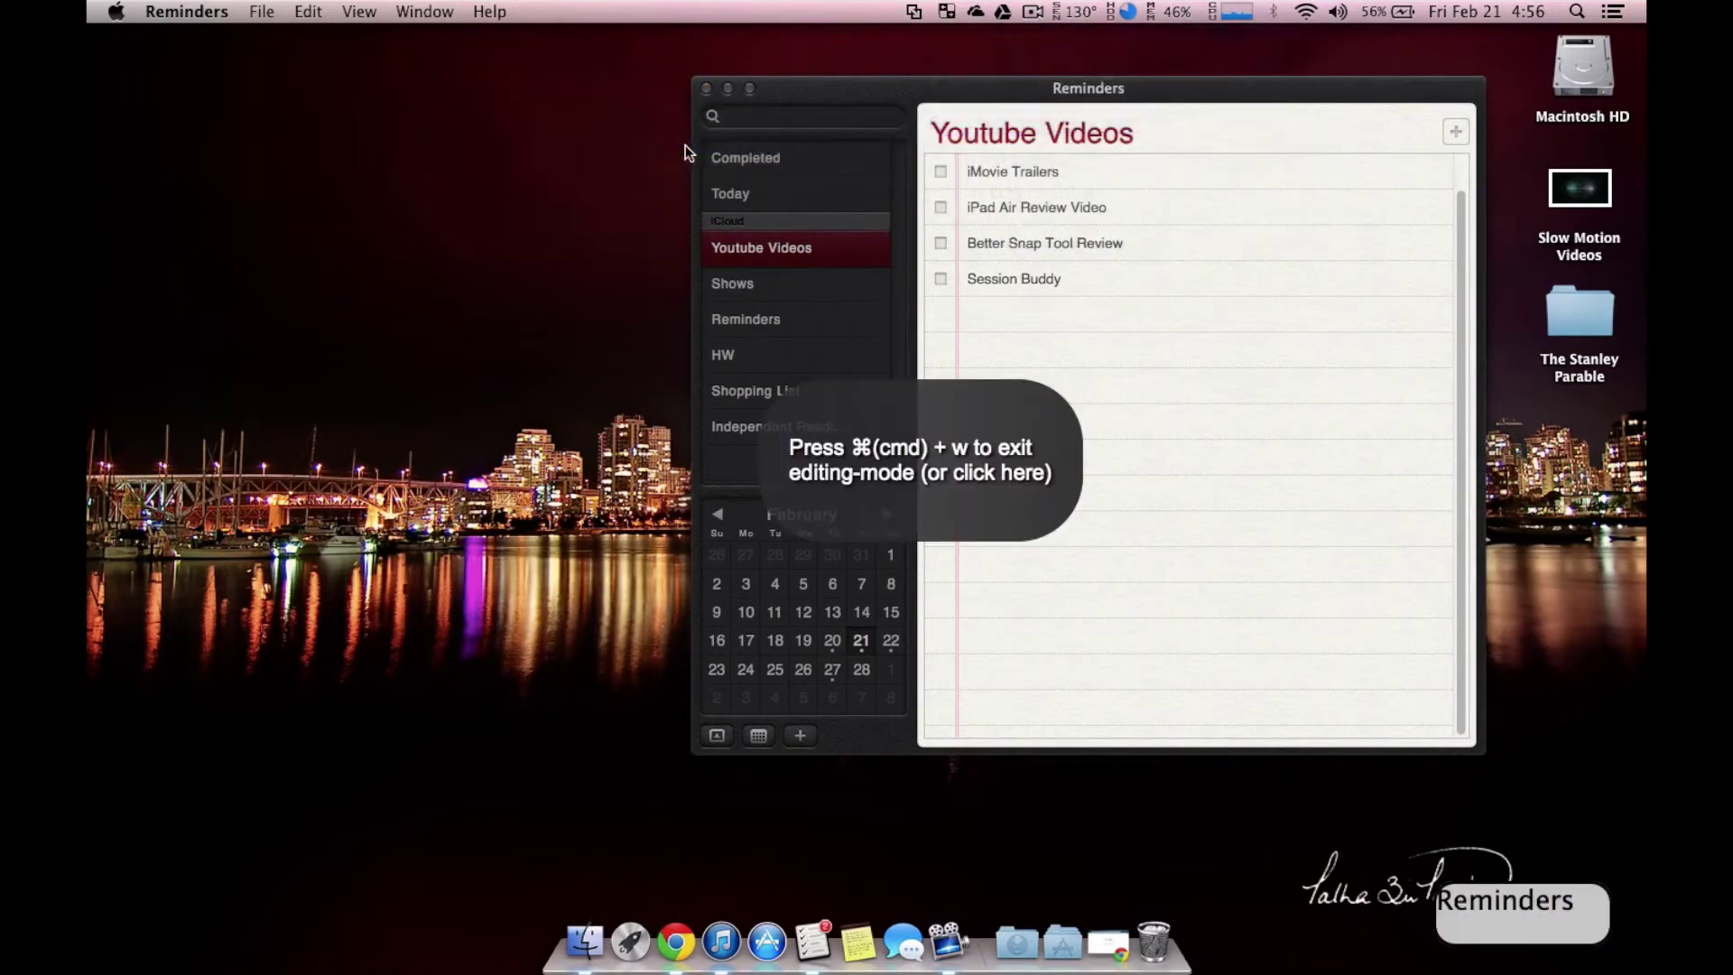
{"action": "left_click", "coordinate": [1546, 934]}
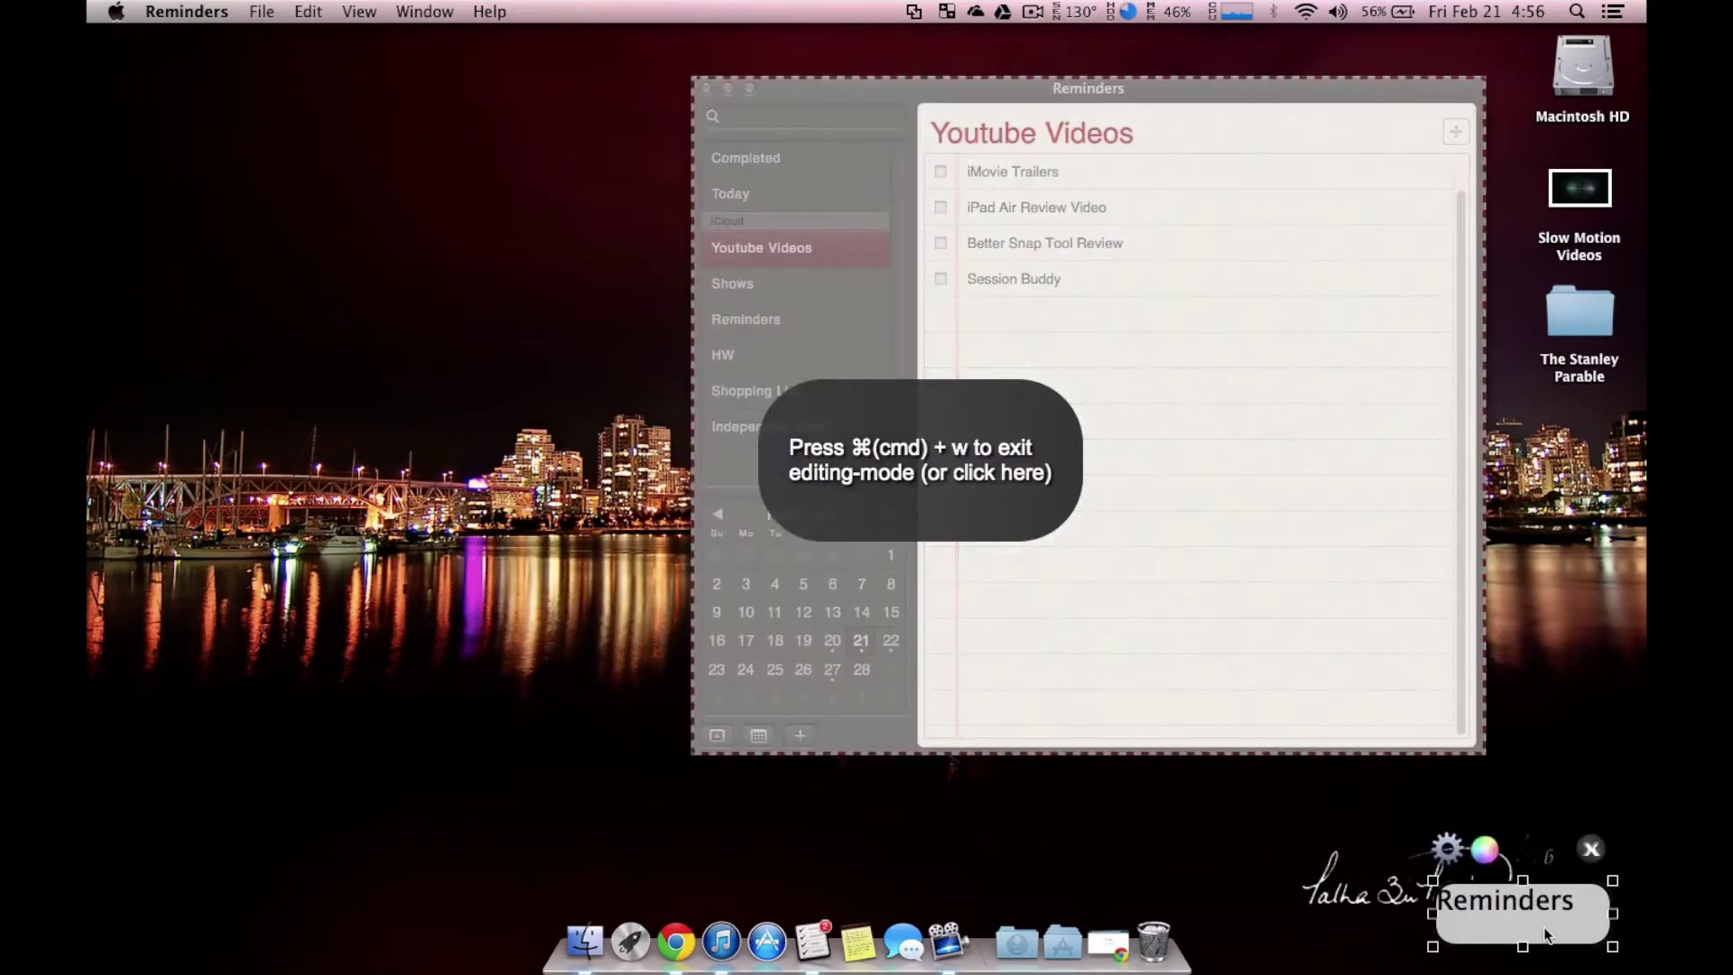
{"action": "left_click", "coordinate": [1447, 849]}
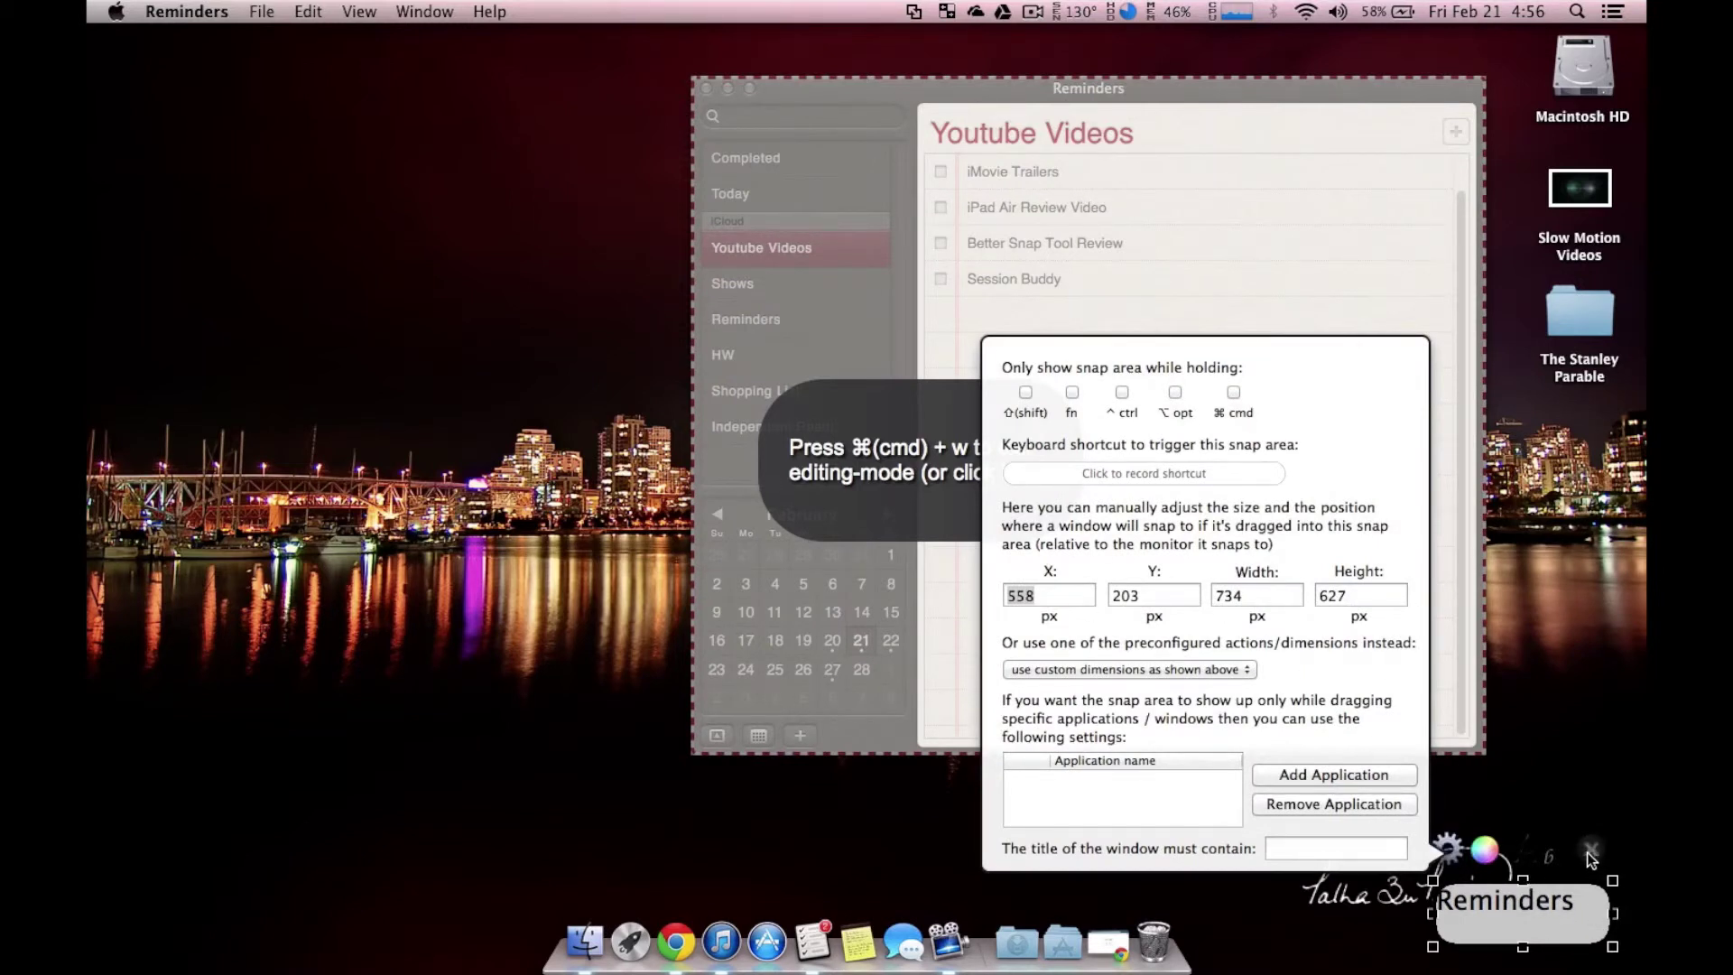
{"action": "left_click", "coordinate": [1575, 693]}
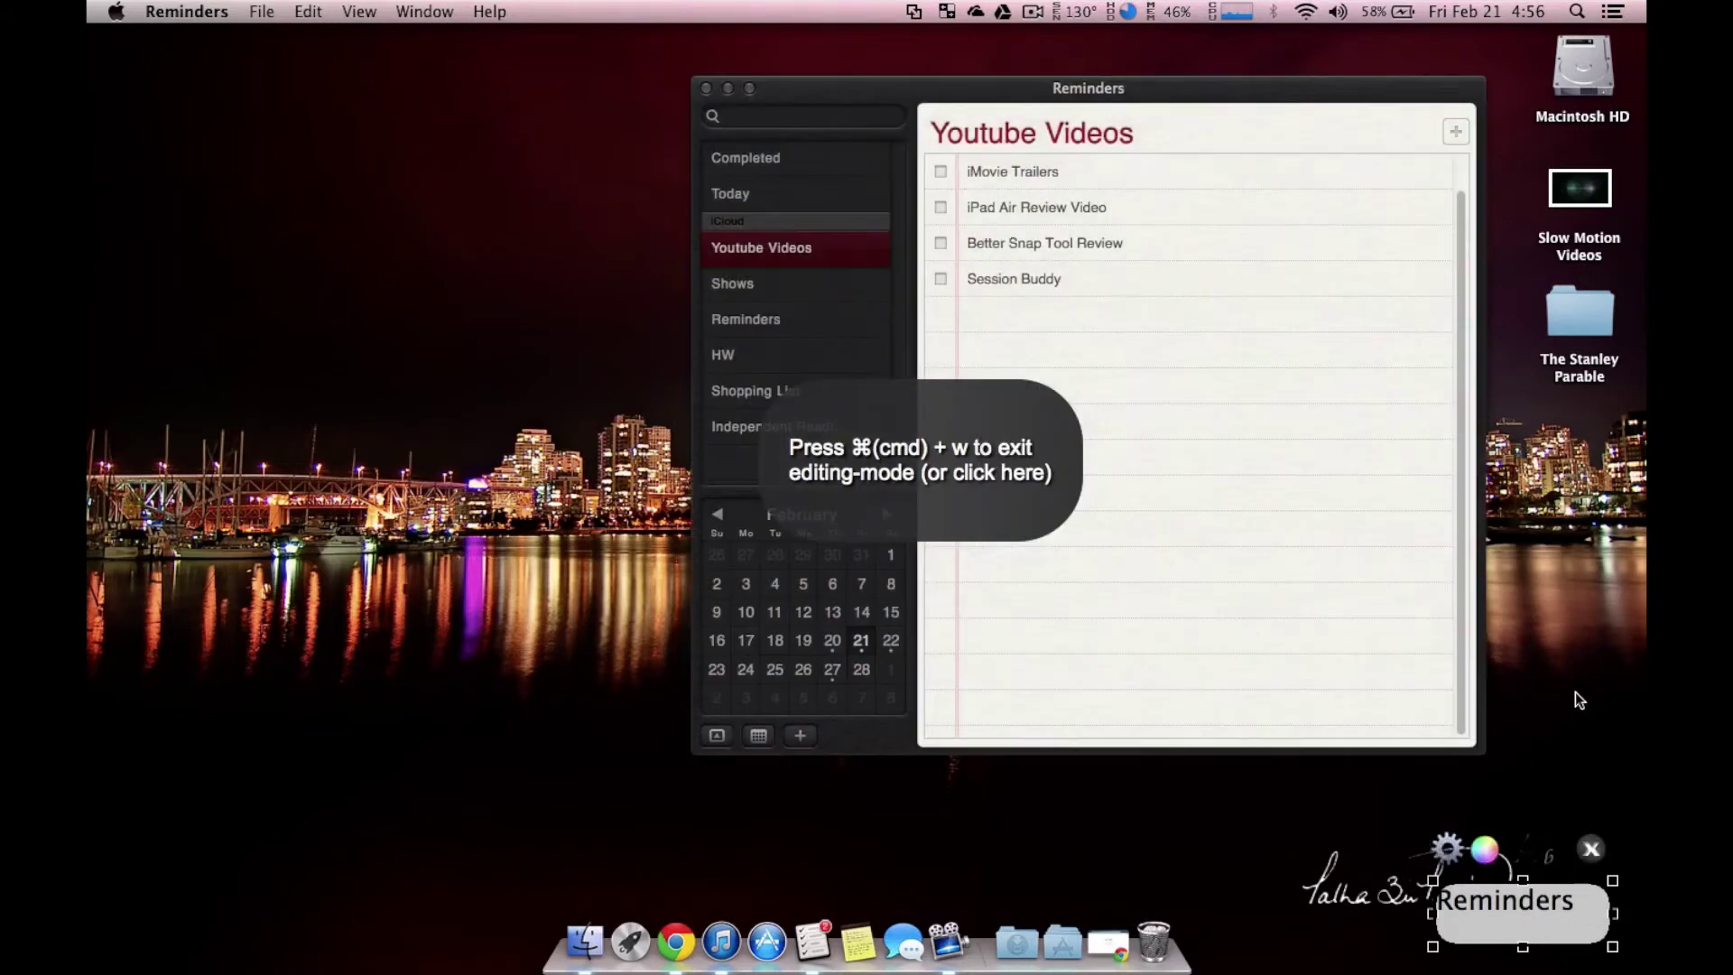
{"action": "key", "text": "super+w"}
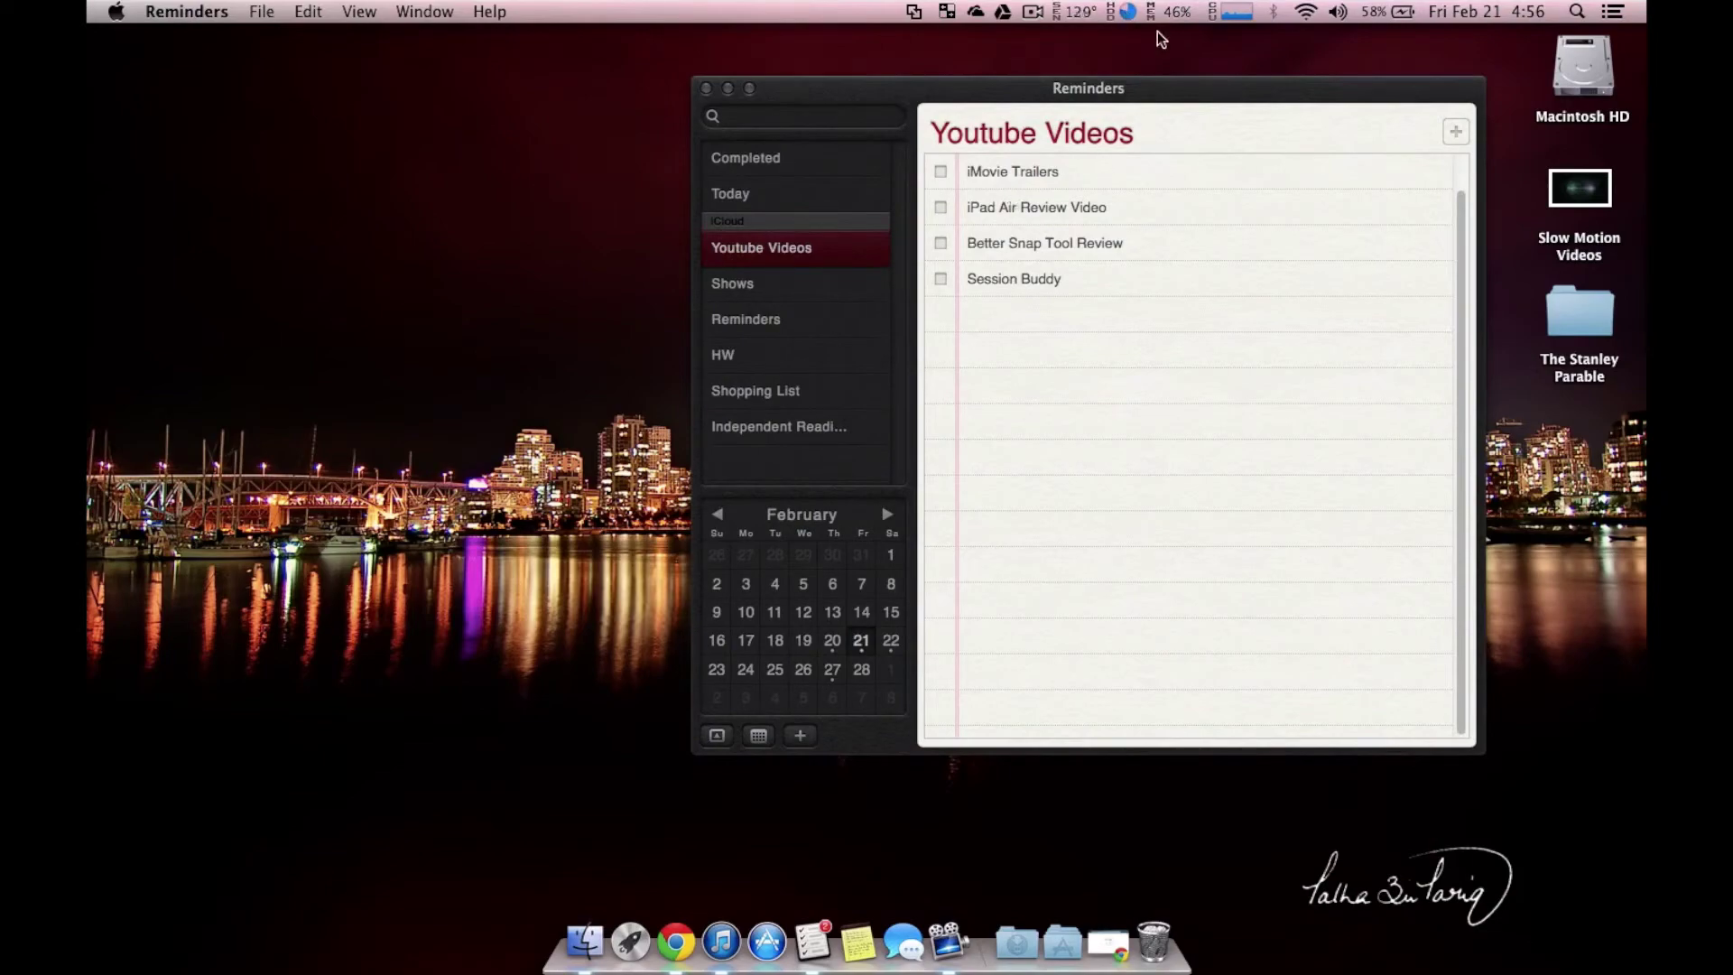